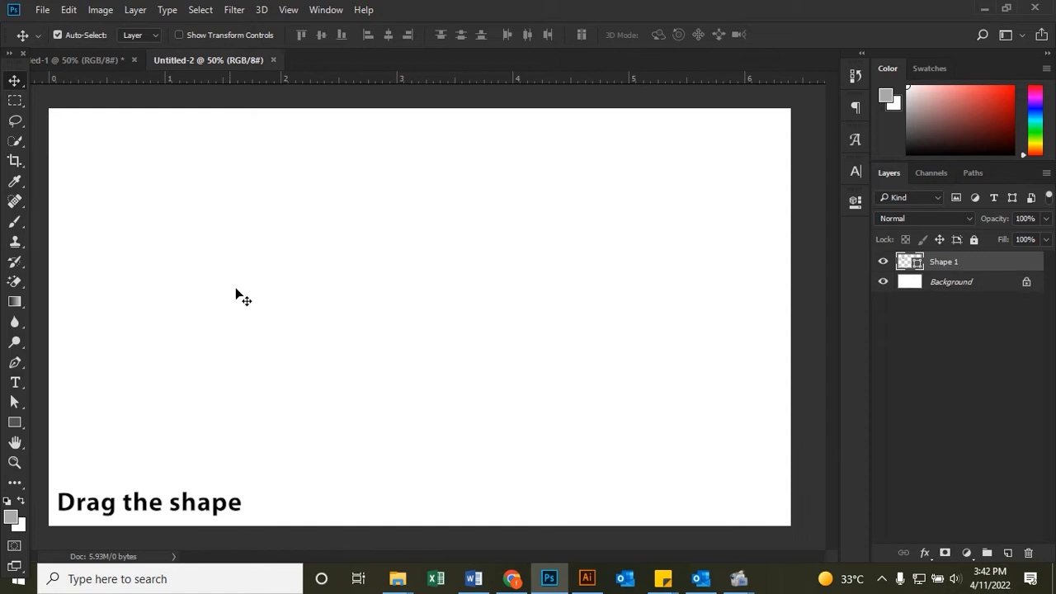
Step: Enlarge the grey shape to about 739% and align it with the canvas's lower-left corner
{"action": "key", "text": "ctrl+minus"}
{"action": "key", "text": "ctrl+t"}
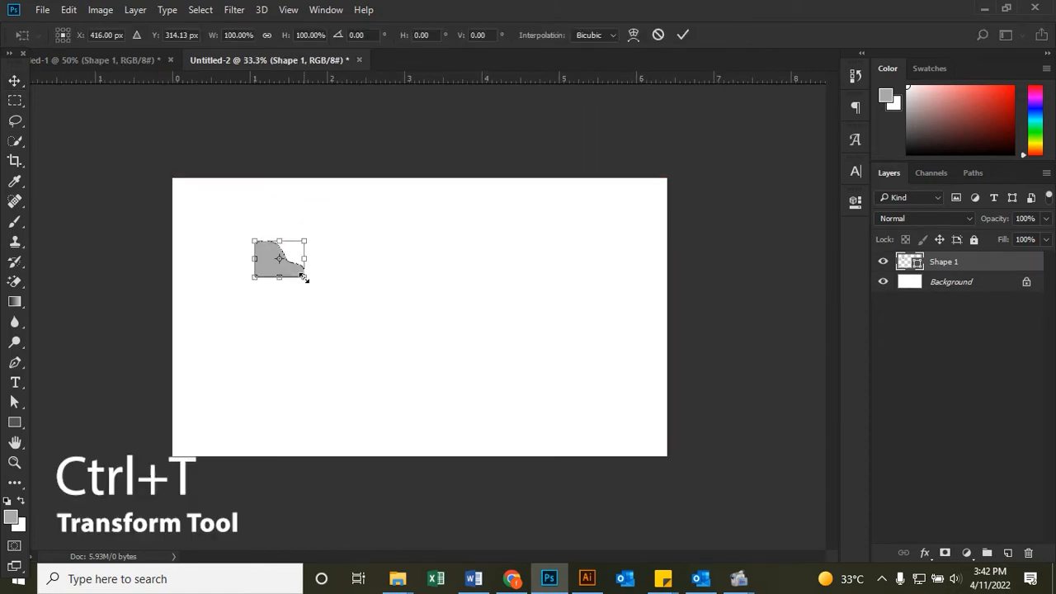
{"action": "left_click_drag", "start_coordinate": [305, 277], "coordinate": [424, 365]}
{"action": "left_click_drag", "start_coordinate": [327, 305], "coordinate": [376, 406]}
{"action": "left_click_drag", "start_coordinate": [467, 247], "coordinate": [566, 221]}
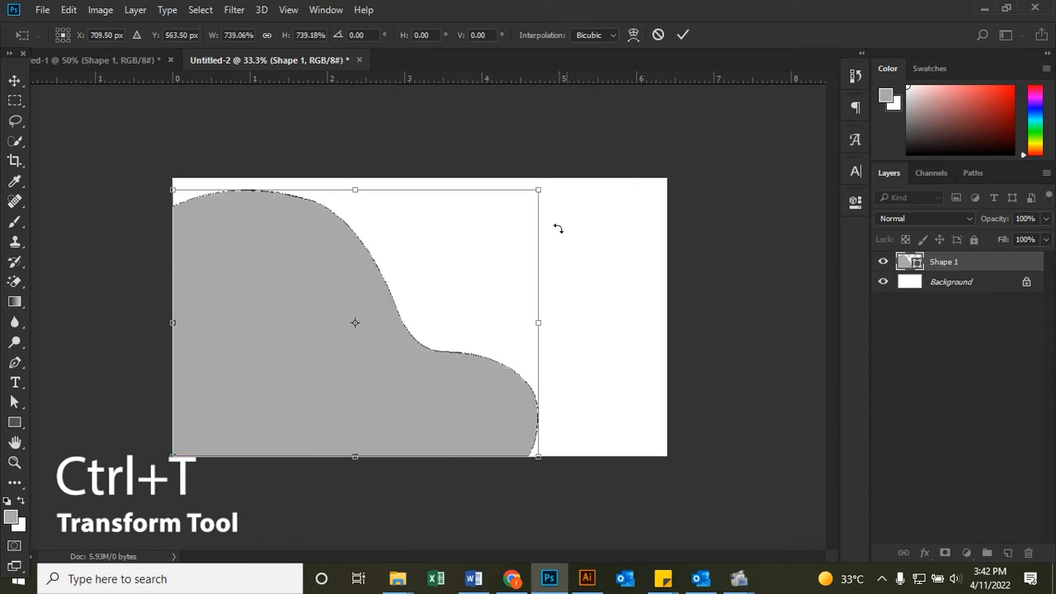
{"action": "key", "text": "Return"}
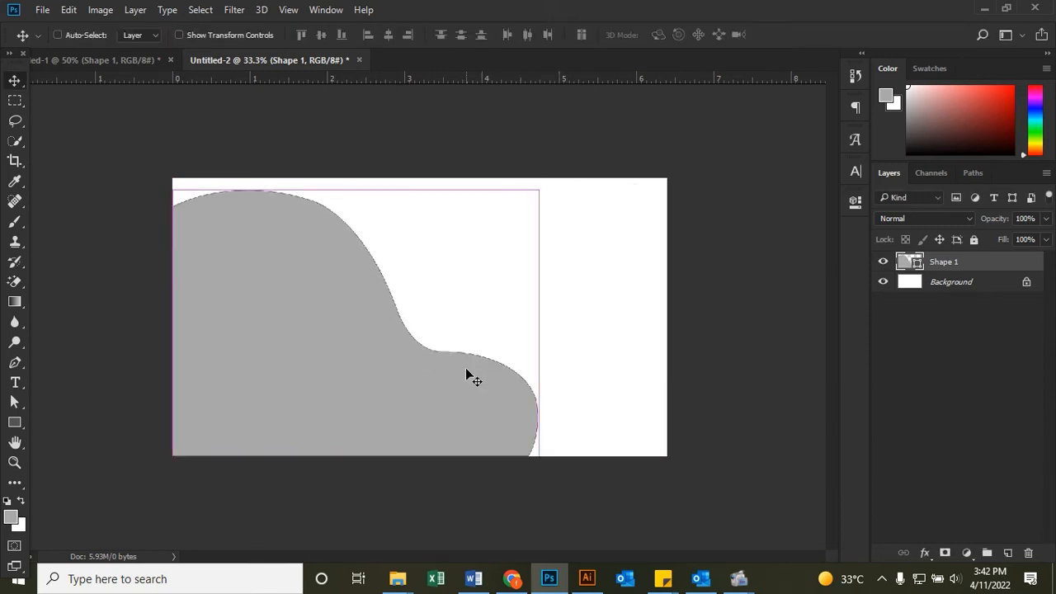
Step: Enlarge the grey shape slightly more from its lower-left corner until it reaches the canvas's upper edge
{"action": "key", "text": "ctrl+t"}
{"action": "left_click_drag", "start_coordinate": [538, 190], "coordinate": [556, 182]}
{"action": "key", "text": "Return"}
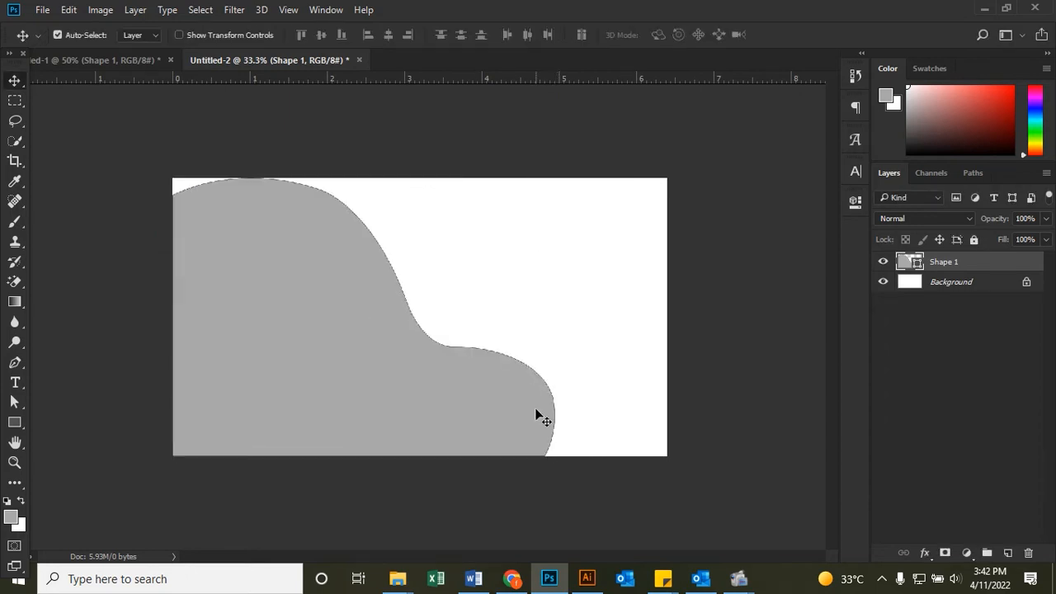
{"action": "key", "text": "ctrl+o"}
{"action": "double_click", "coordinate": [185, 136]}
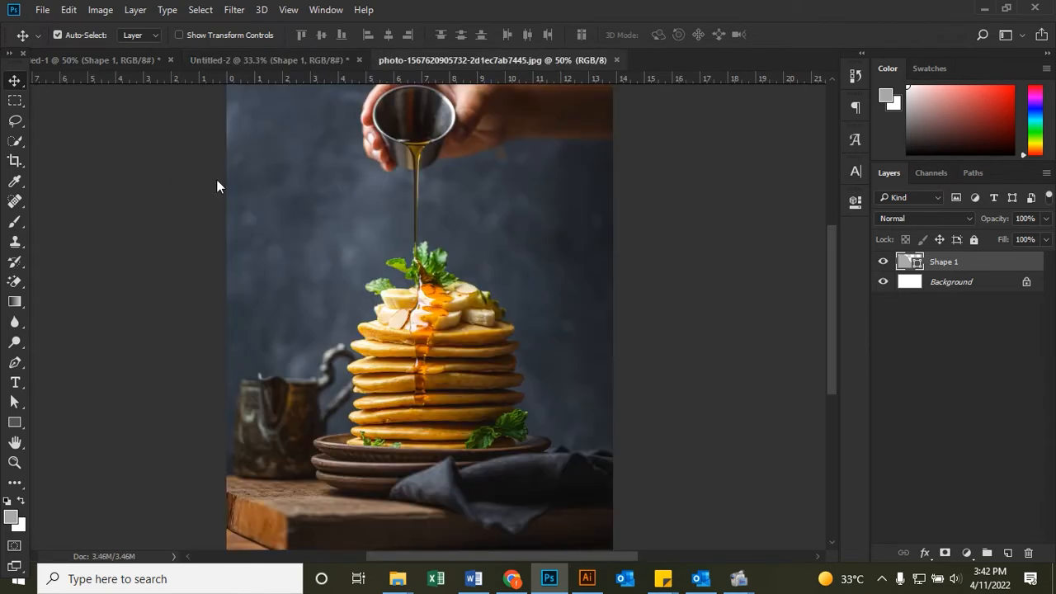
{"action": "left_click_drag", "start_coordinate": [236, 70], "coordinate": [328, 381]}
{"action": "right_click", "coordinate": [969, 262]}
{"action": "left_click", "coordinate": [742, 267]}
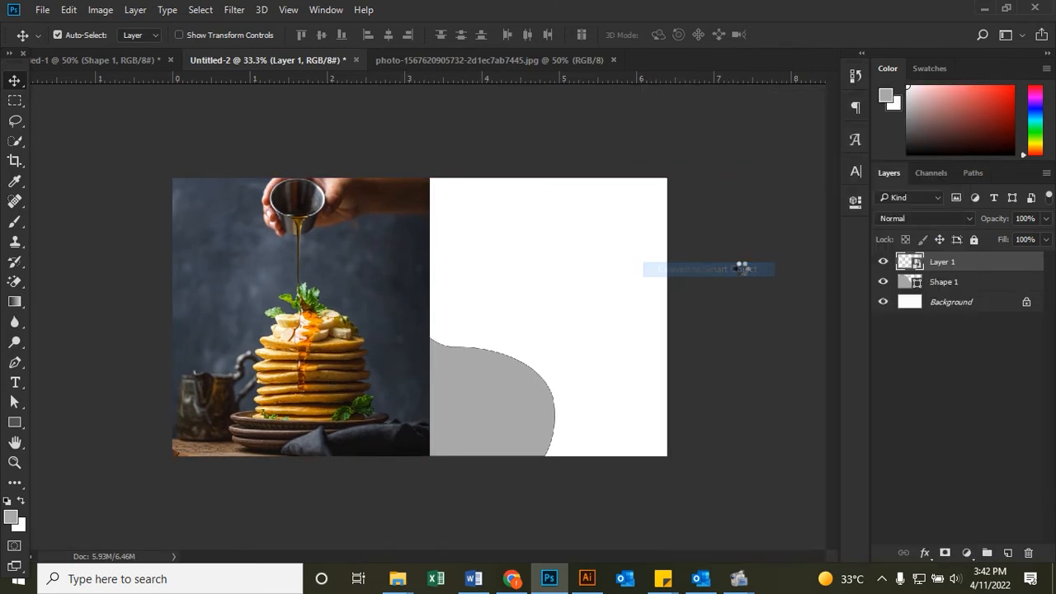
Step: Scale the pancake photo to about 114% and shift it upward, keeping it flush with the canvas's left edge
{"action": "key", "text": "ctrl+t"}
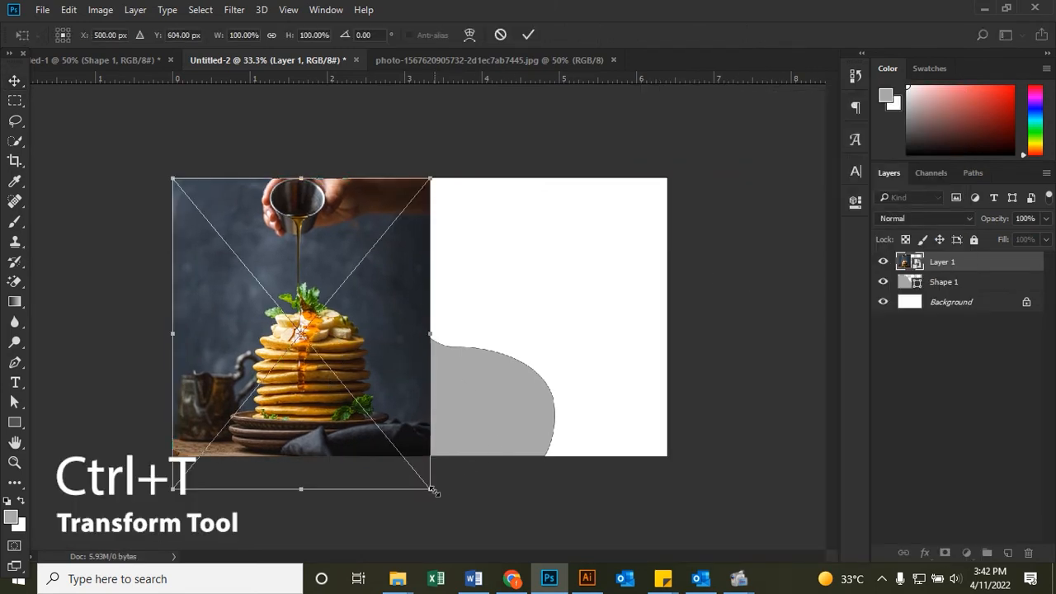
{"action": "left_click_drag", "start_coordinate": [431, 489], "coordinate": [467, 532]}
{"action": "left_click_drag", "start_coordinate": [443, 458], "coordinate": [441, 448]}
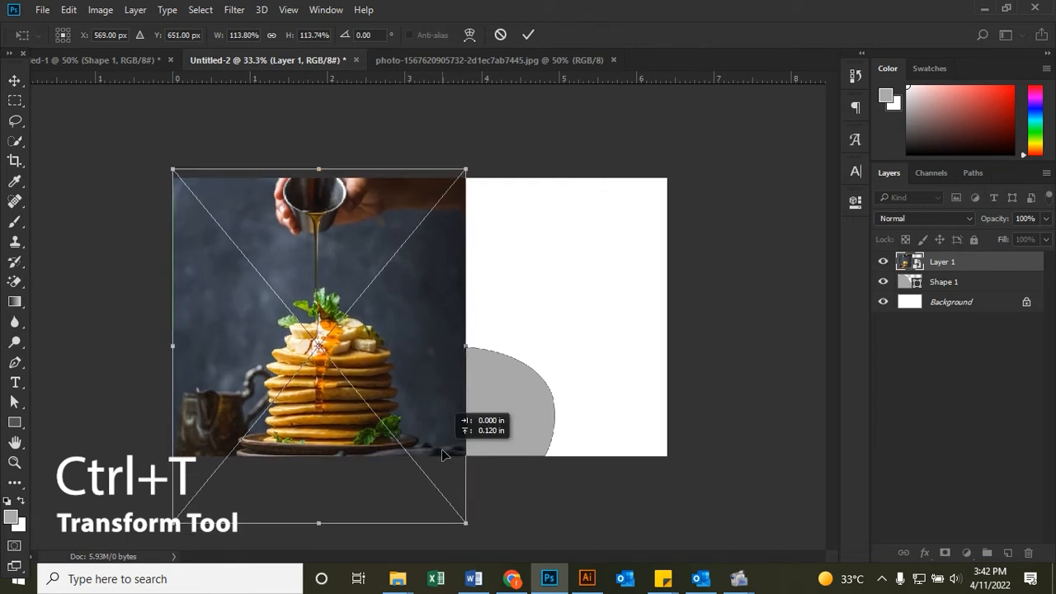
{"action": "key", "text": "Return"}
Step: Clip the pancake photo to Shape 1 and shift it slightly left within the shape
{"action": "left_click", "coordinate": [911, 271], "text": "alt"}
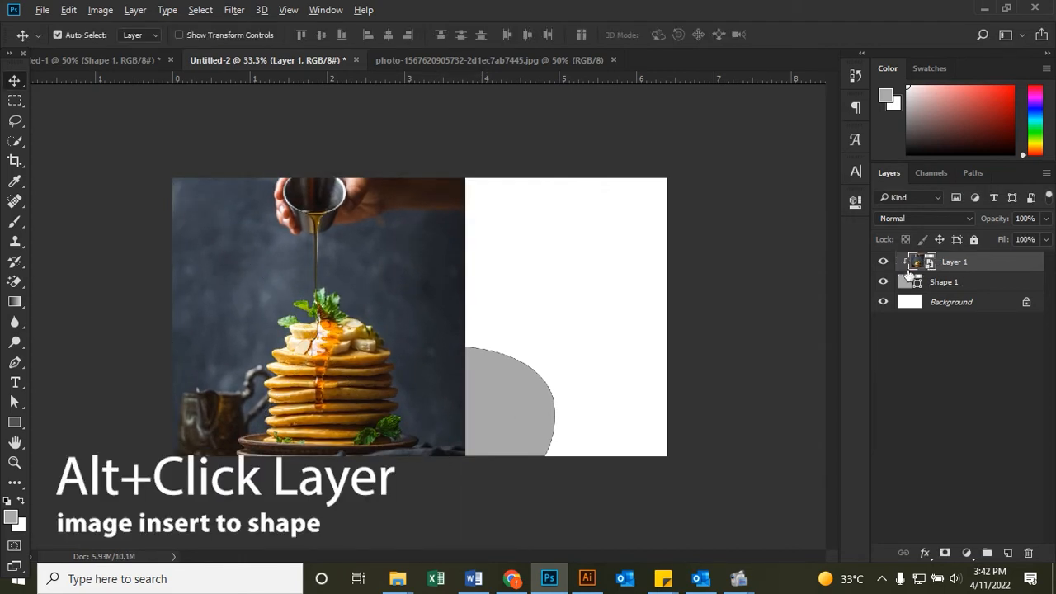
{"action": "key", "text": "ctrl+plus"}
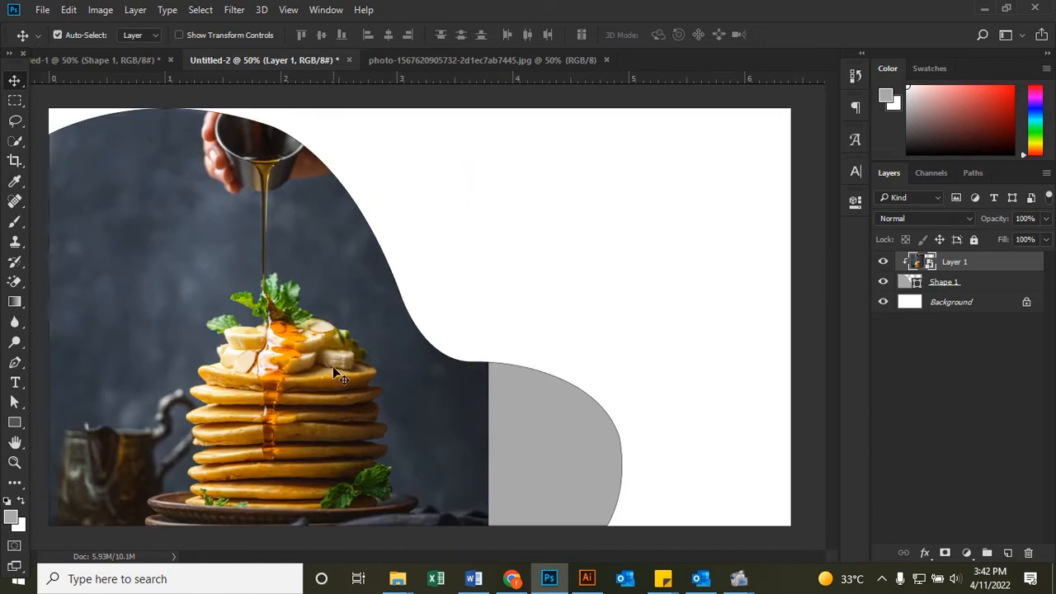
{"action": "left_click_drag", "start_coordinate": [334, 373], "coordinate": [297, 371]}
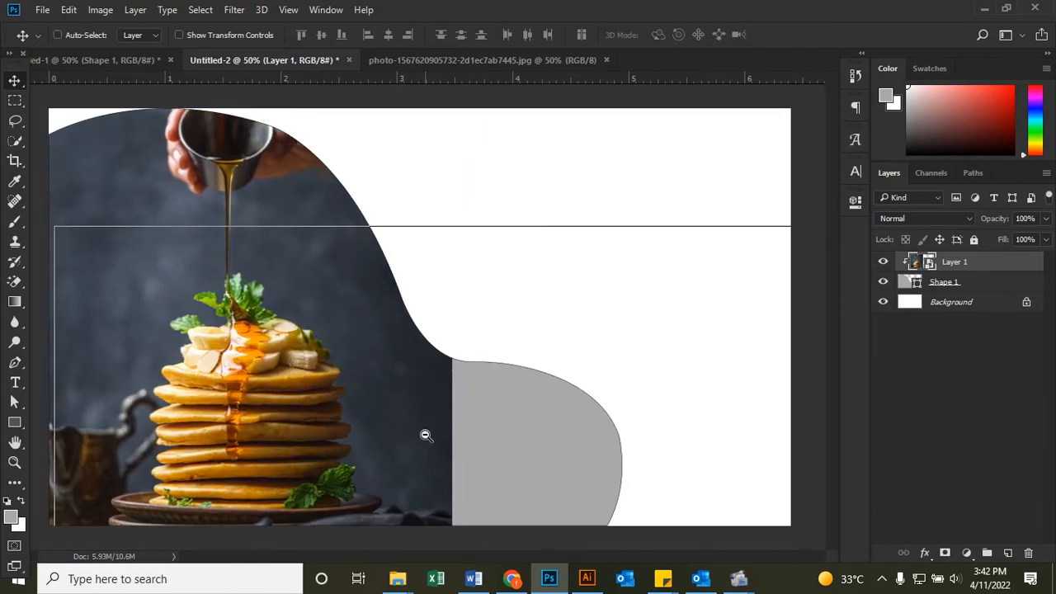
Step: Copy a narrow strip of dark background from the photo's lower right edge to a new layer
{"action": "left_click", "coordinate": [426, 434], "text": "alt"}
{"action": "key", "text": "m"}
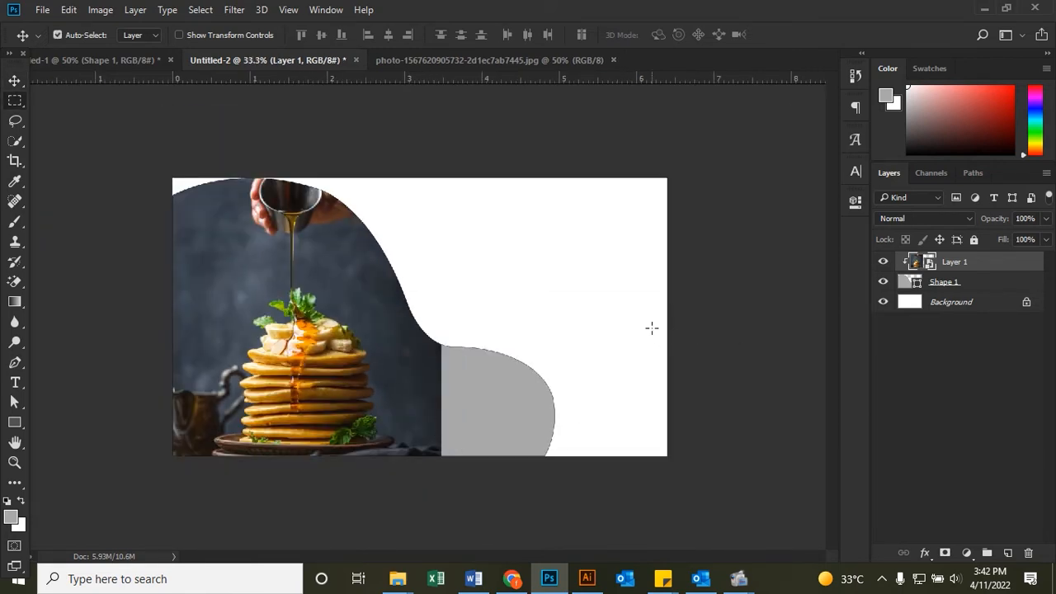
{"action": "left_click_drag", "start_coordinate": [414, 321], "coordinate": [500, 455]}
{"action": "key", "text": "ctrl+shift+alt+n"}
Step: Stretch the background strip to about 496% width, up to the shape's right end, and clip it to the shape
{"action": "key", "text": "ctrl+t"}
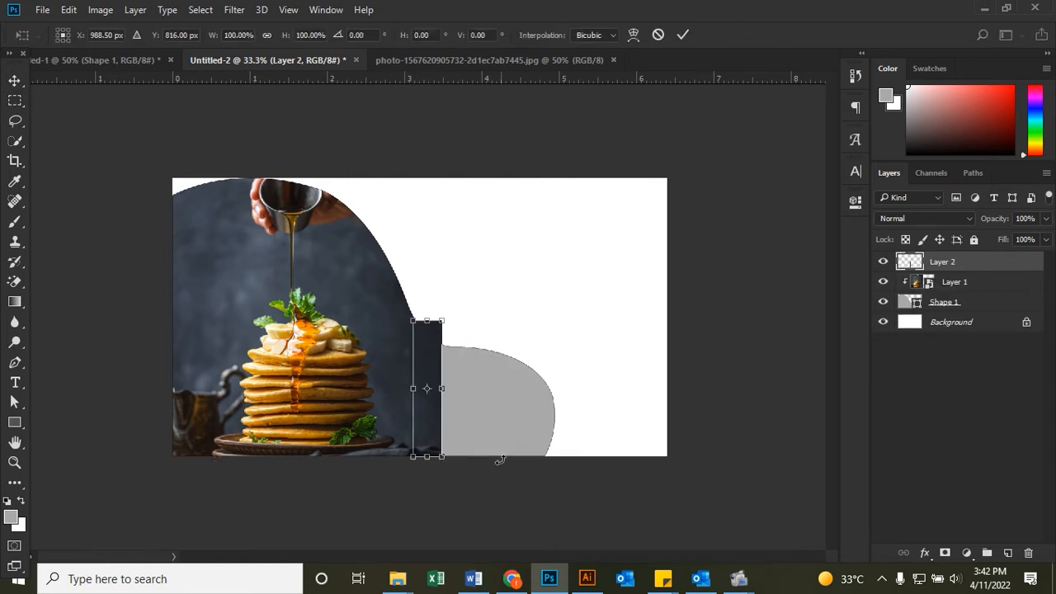
{"action": "left_click_drag", "start_coordinate": [443, 389], "coordinate": [555, 388]}
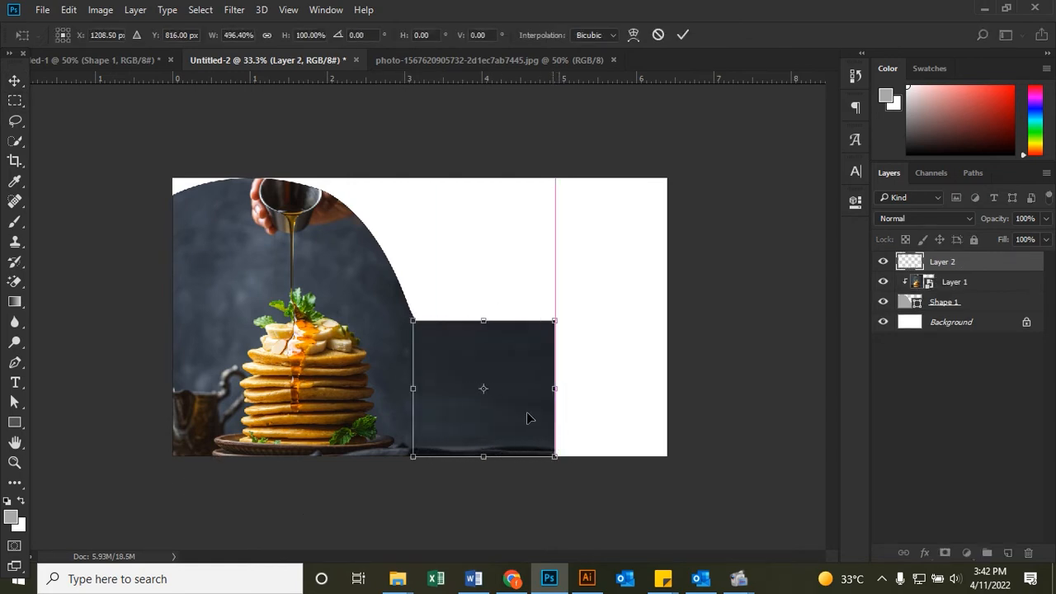
{"action": "key", "text": "Return"}
{"action": "left_click", "coordinate": [916, 272], "text": "alt"}
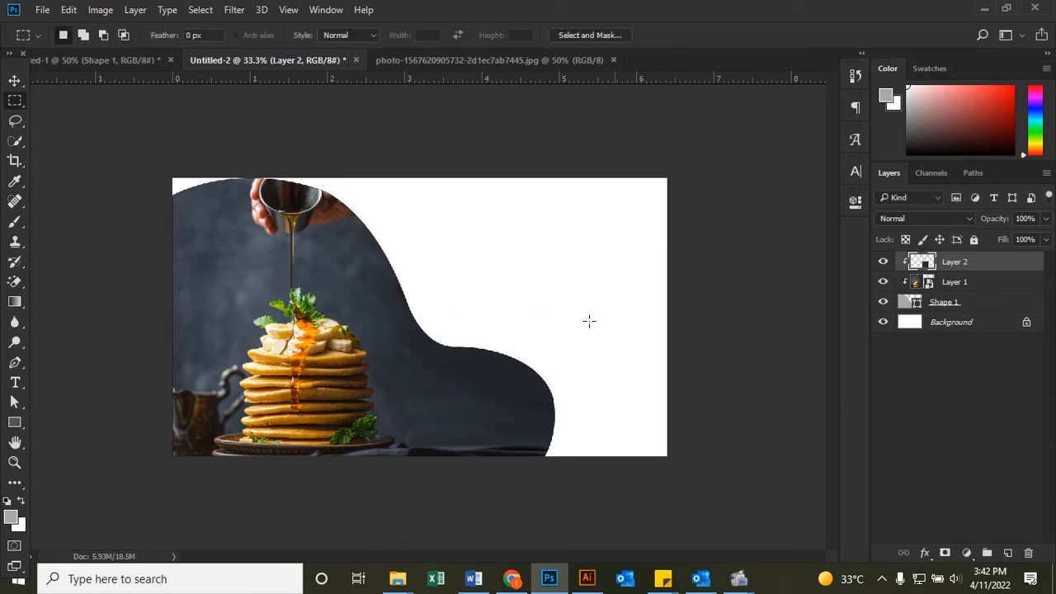
Step: Duplicate Layer 2 and place the copy directly beneath Shape 1 in the layer order
{"action": "key", "text": "v"}
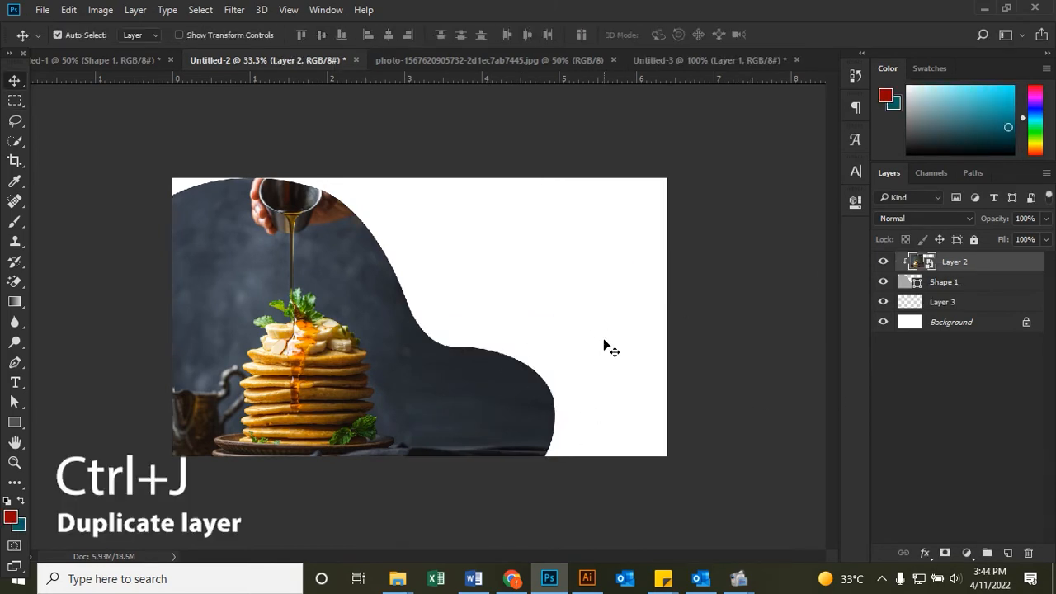
{"action": "key", "text": "ctrl+j"}
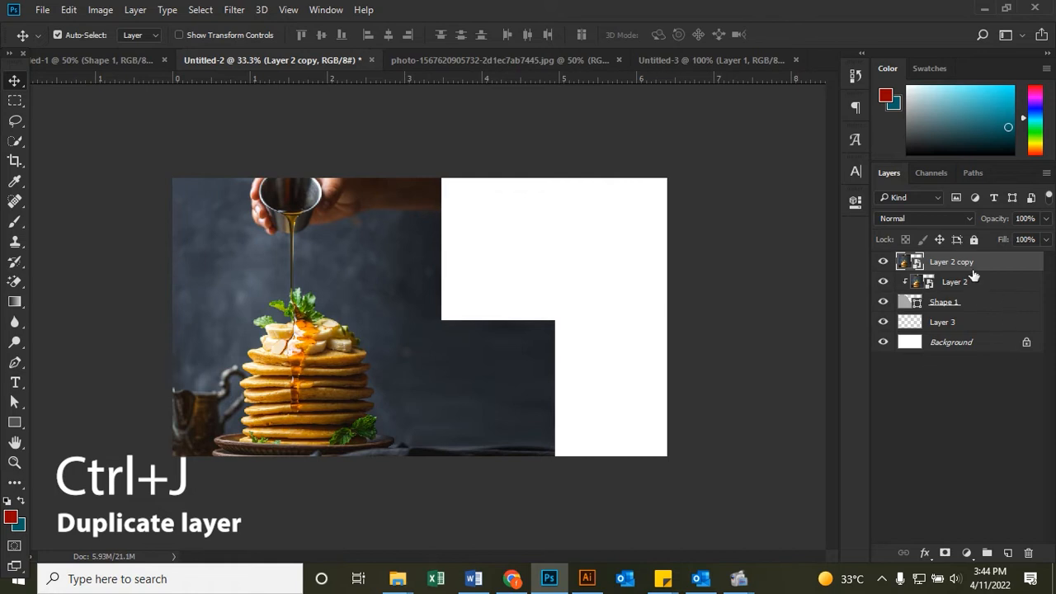
{"action": "left_click_drag", "start_coordinate": [965, 264], "coordinate": [961, 307]}
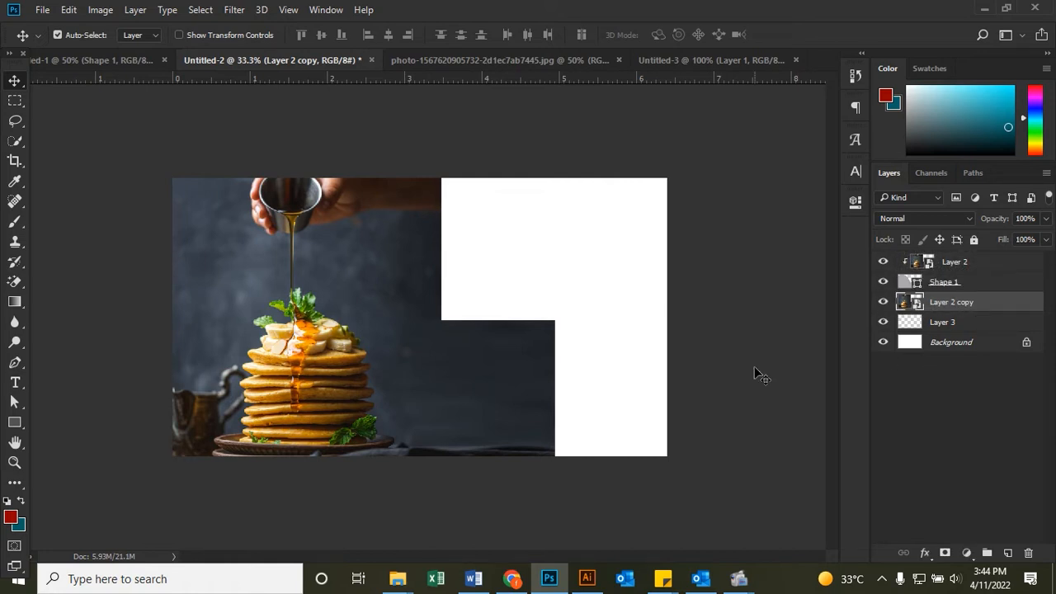
Step: Enlarge Layer 2 copy to about 215% and position it so its pancakes fill the canvas area behind the shape
{"action": "key", "text": "ctrl+t"}
{"action": "left_click_drag", "start_coordinate": [545, 370], "coordinate": [613, 348]}
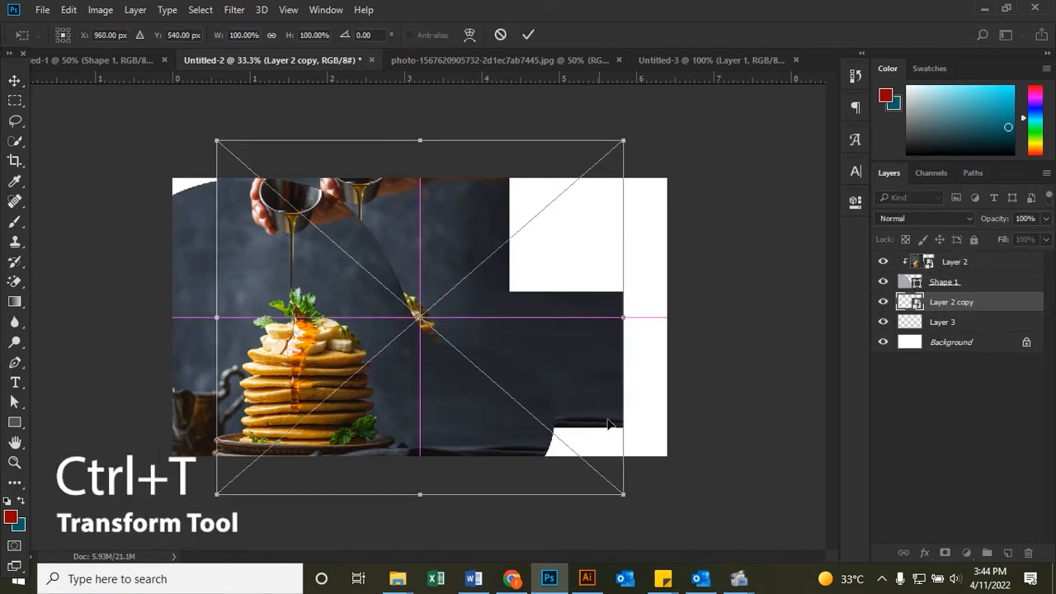
{"action": "left_click_drag", "start_coordinate": [625, 502], "coordinate": [755, 535]}
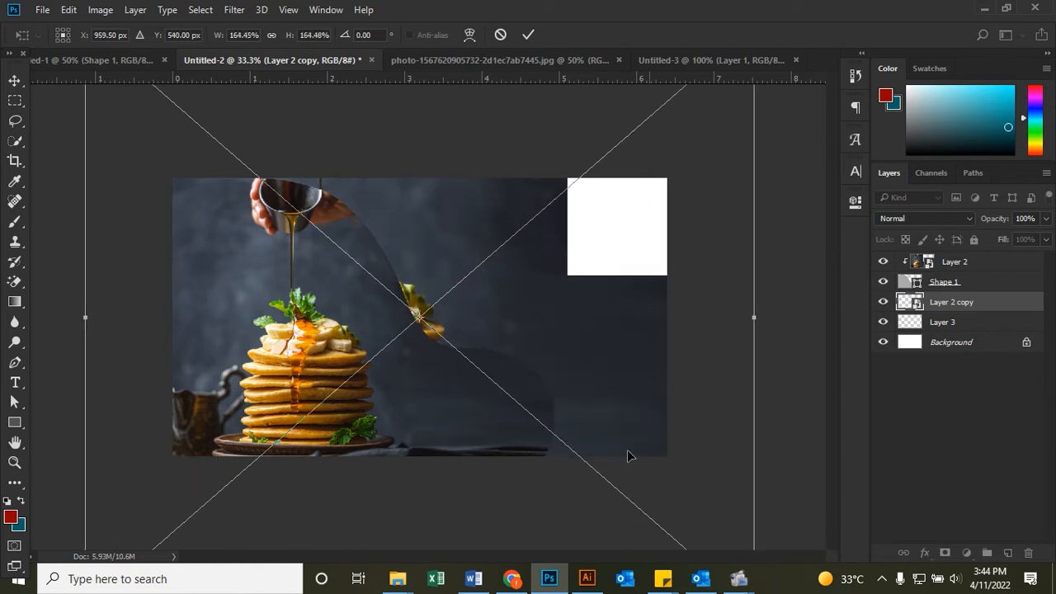
{"action": "left_click", "coordinate": [613, 426], "text": "alt"}
{"action": "left_click", "coordinate": [614, 428], "text": "alt"}
{"action": "left_click_drag", "start_coordinate": [558, 389], "coordinate": [530, 393]}
{"action": "left_click_drag", "start_coordinate": [557, 170], "coordinate": [661, 84]}
{"action": "left_click_drag", "start_coordinate": [554, 304], "coordinate": [579, 311]}
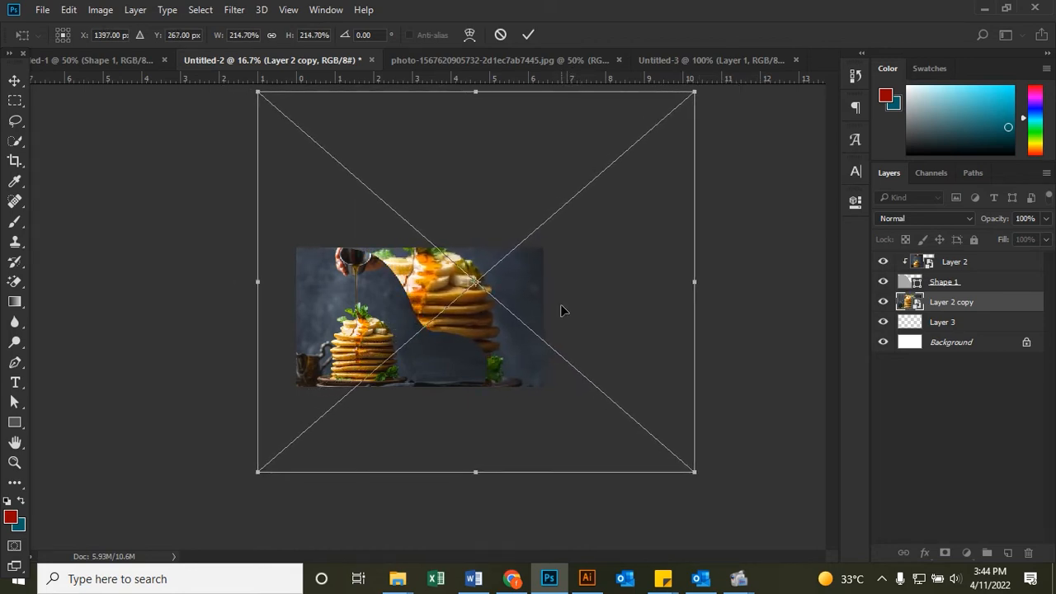
{"action": "key", "text": "Return"}
Step: Move Layer 2 copy beneath Layer 3 and fill Layer 3 with the teal background colour
{"action": "key", "text": "ctrl+bracketright"}
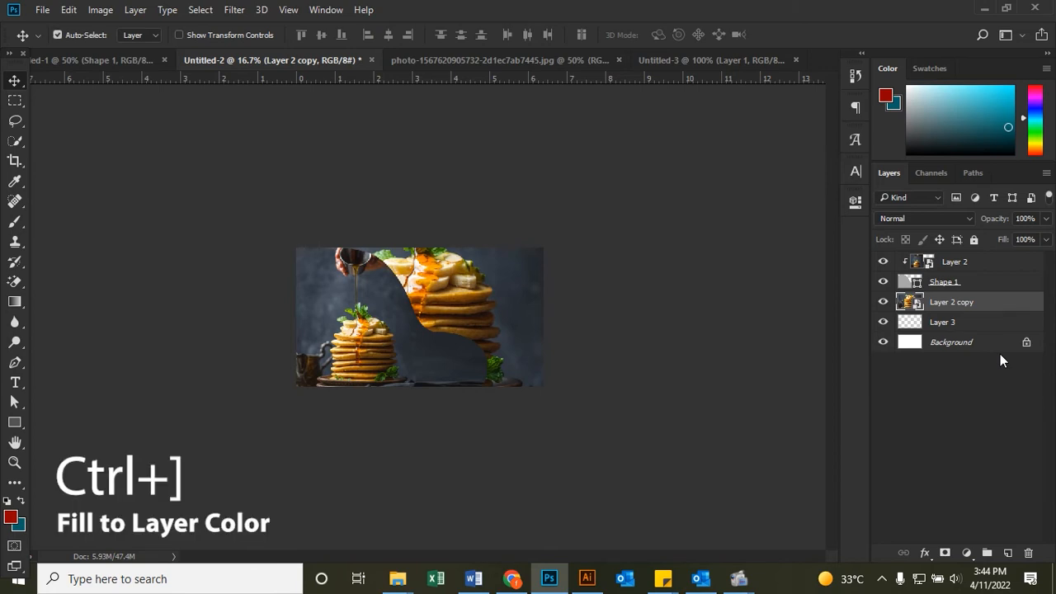
{"action": "key", "text": "ctrl+bracketleft"}
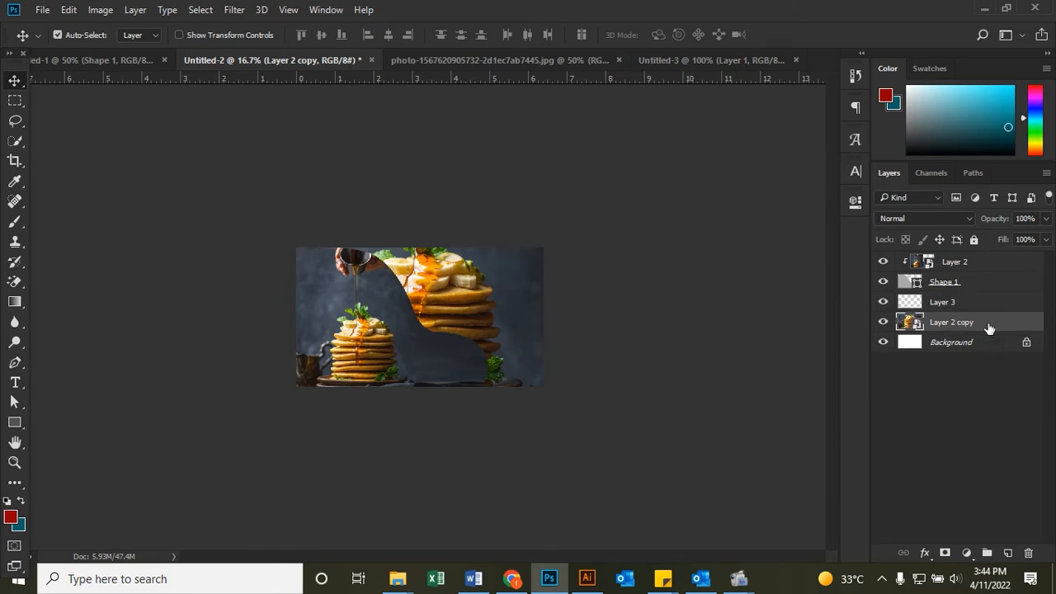
{"action": "left_click", "coordinate": [981, 302]}
{"action": "key", "text": "ctrl+BackSpace"}
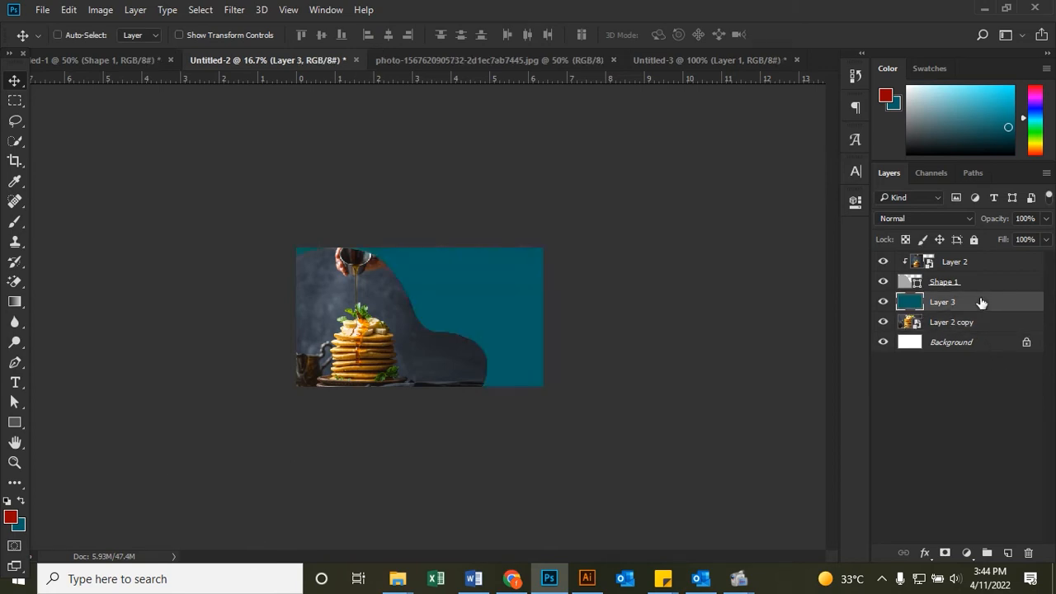
Step: Set the blend mode of the teal Layer 3 to Multiply
{"action": "left_click", "coordinate": [916, 217]}
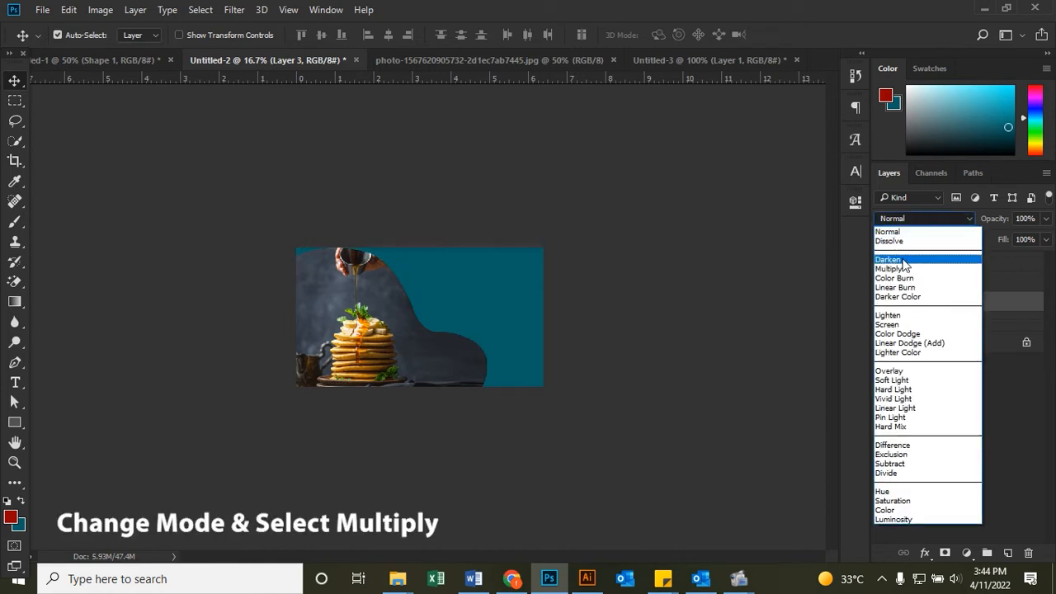
{"action": "left_click", "coordinate": [909, 268]}
{"action": "scroll", "coordinate": [425, 312], "scroll_direction": "up", "scroll_amount": 1}
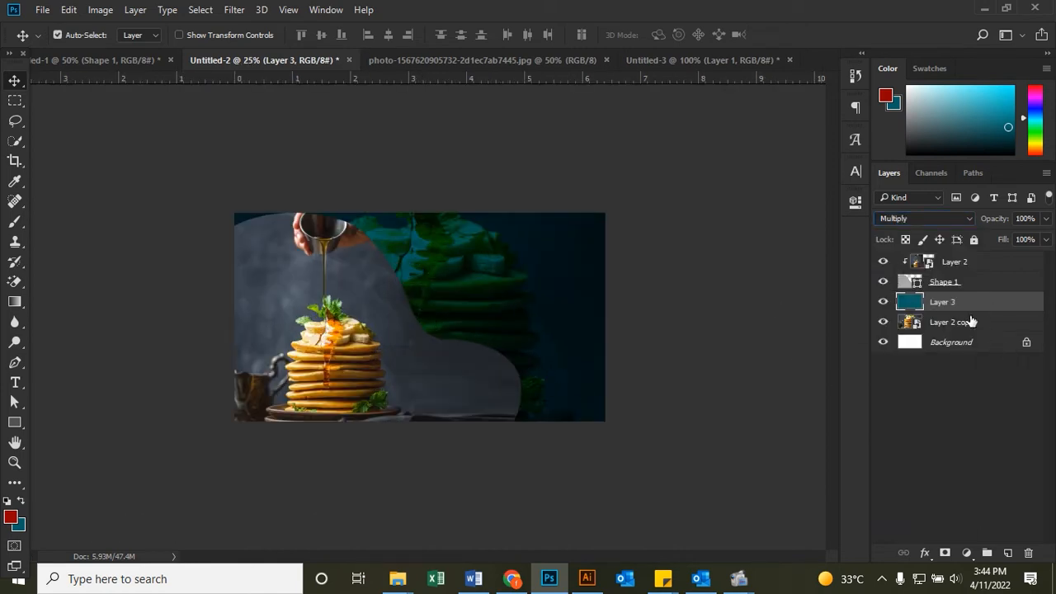
Step: Set the width of Shape 1's white stroke to 10 px
{"action": "left_click", "coordinate": [966, 284]}
{"action": "key", "text": "a"}
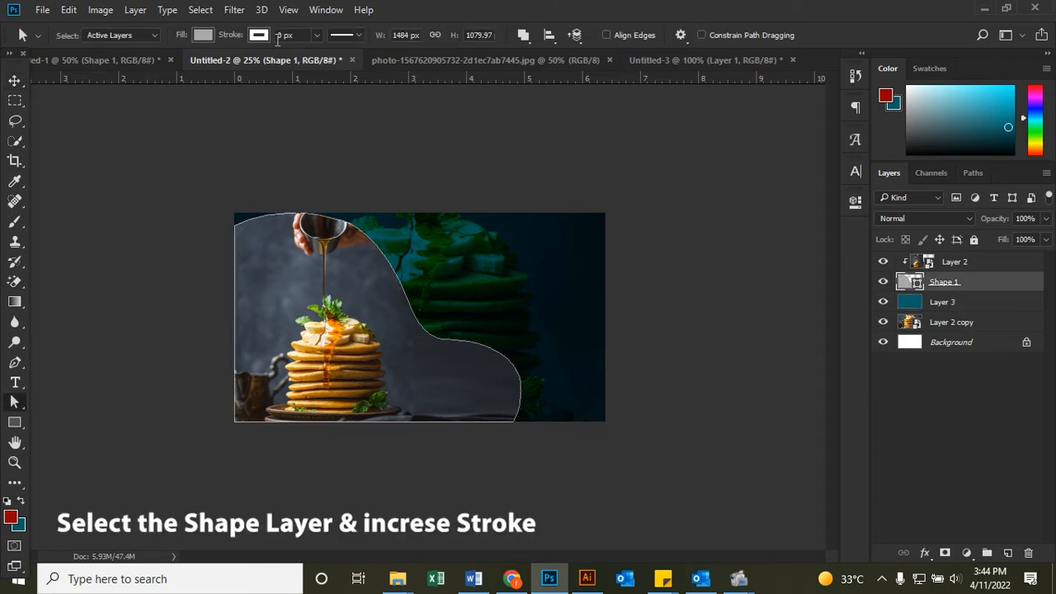
{"action": "key", "text": "Return"}
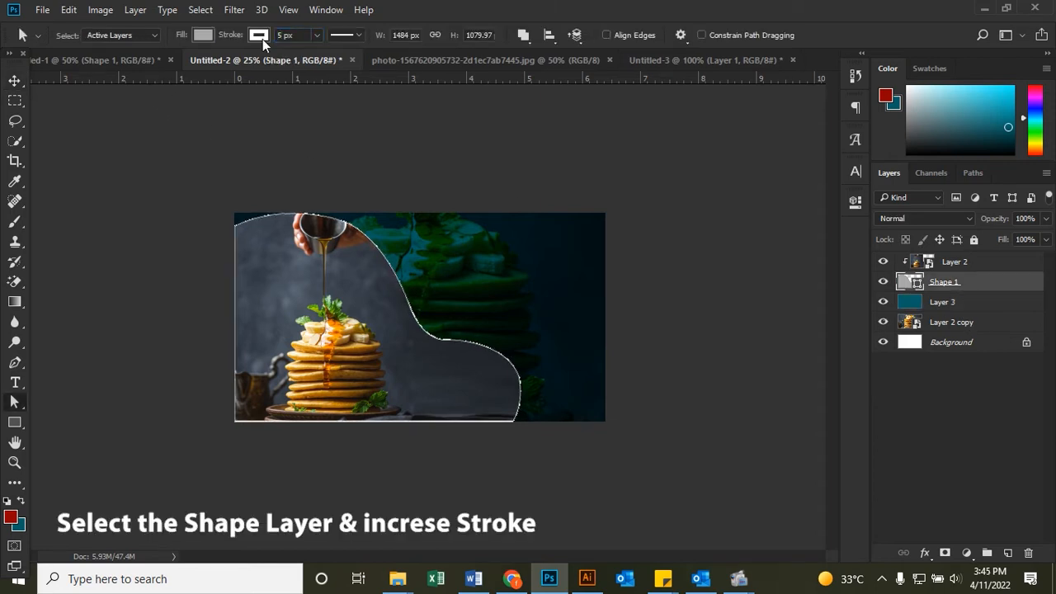
{"action": "type", "text": "10"}
{"action": "key", "text": "Return"}
{"action": "key", "text": "v"}
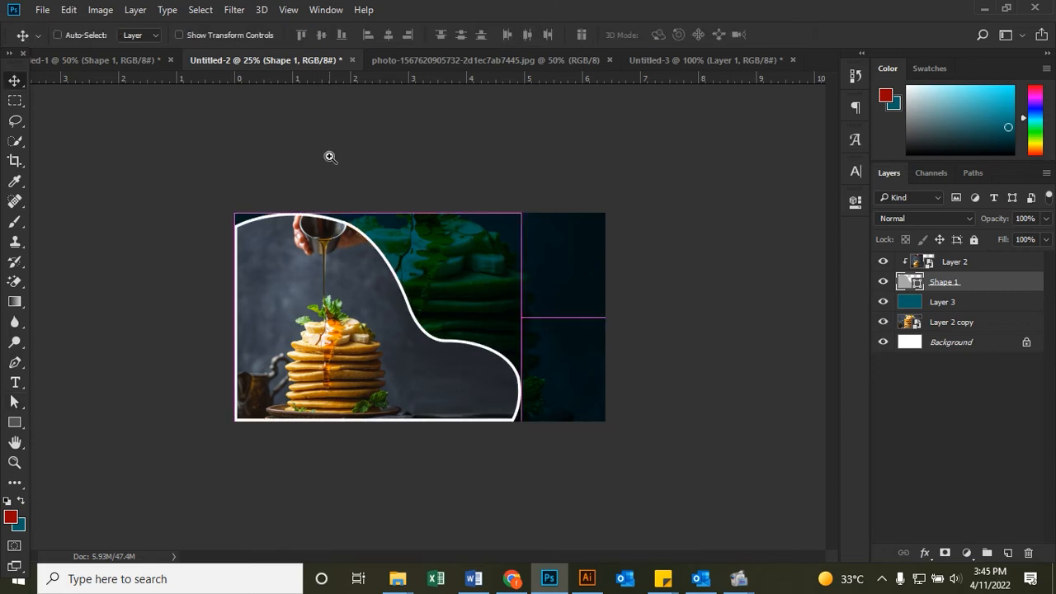
Step: Nudge Shape 1 about 20 px down and 20 px left so its straight edges' stroke falls outside the canvas
{"action": "key", "text": "ctrl+plus"}
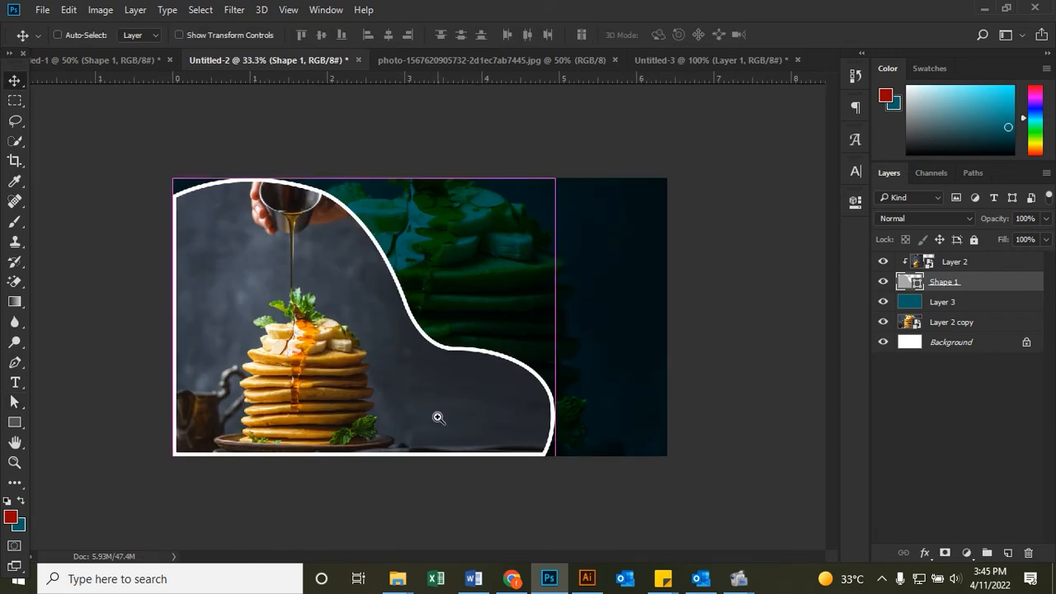
{"action": "key", "text": "ctrl+plus"}
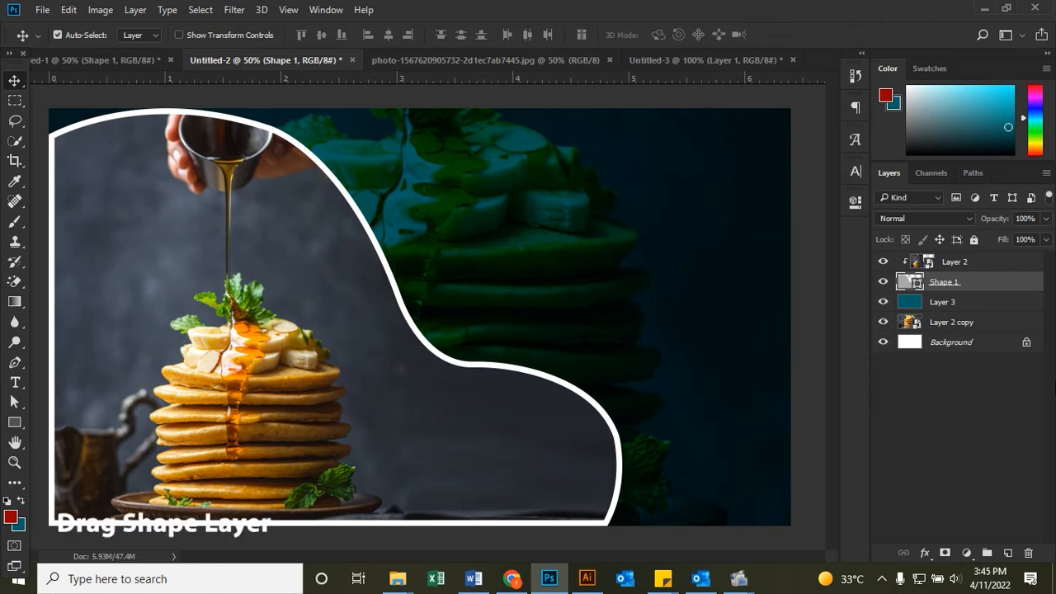
{"action": "key", "text": "shift+Down"}
{"action": "key", "text": "shift+Down"}
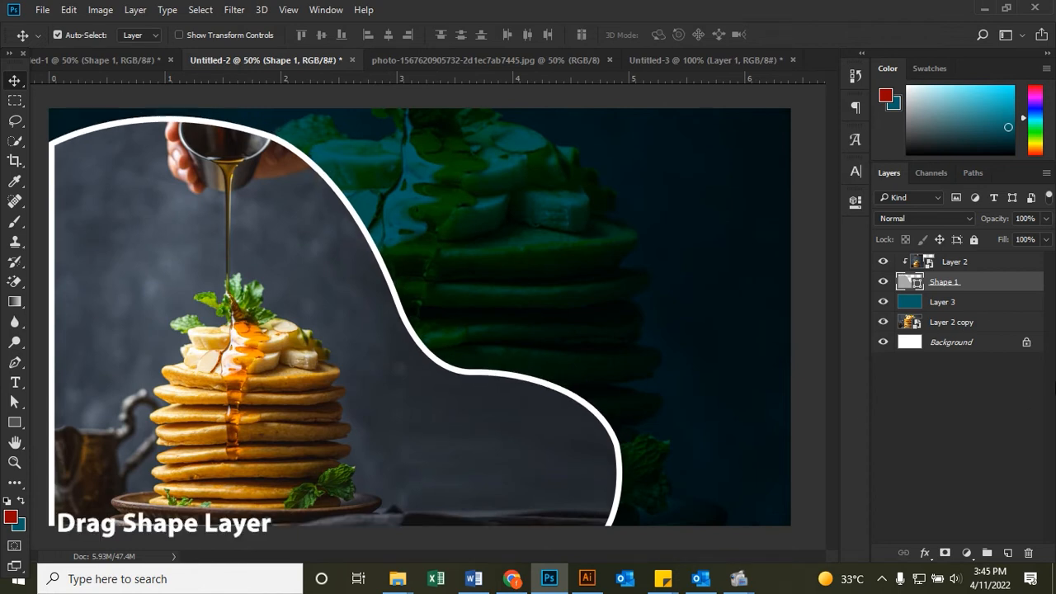
{"action": "key", "text": "shift+Left"}
{"action": "key", "text": "shift+Left"}
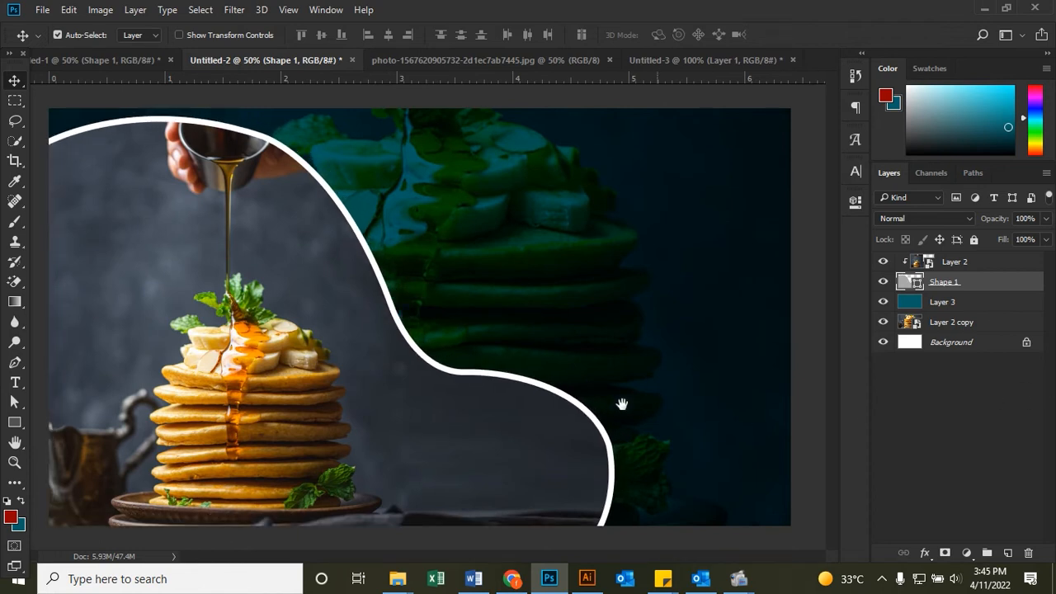
Step: Add the text "Best" on the dark area beside the curved shape and enlarge it to about 90 pt
{"action": "left_click", "coordinate": [294, 324], "text": "ctrl+alt"}
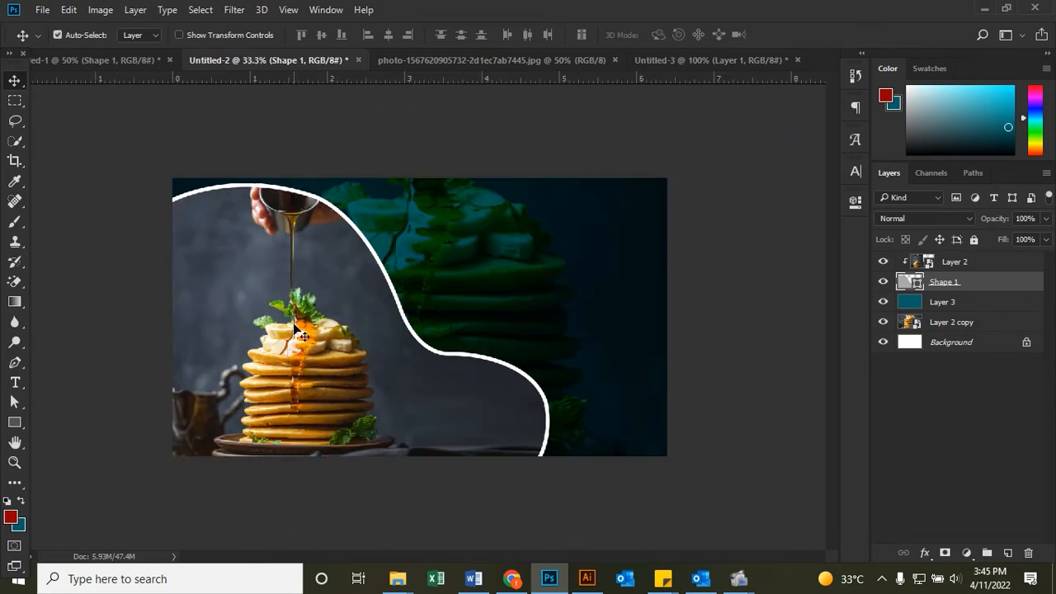
{"action": "key", "text": "t"}
{"action": "left_click", "coordinate": [548, 262]}
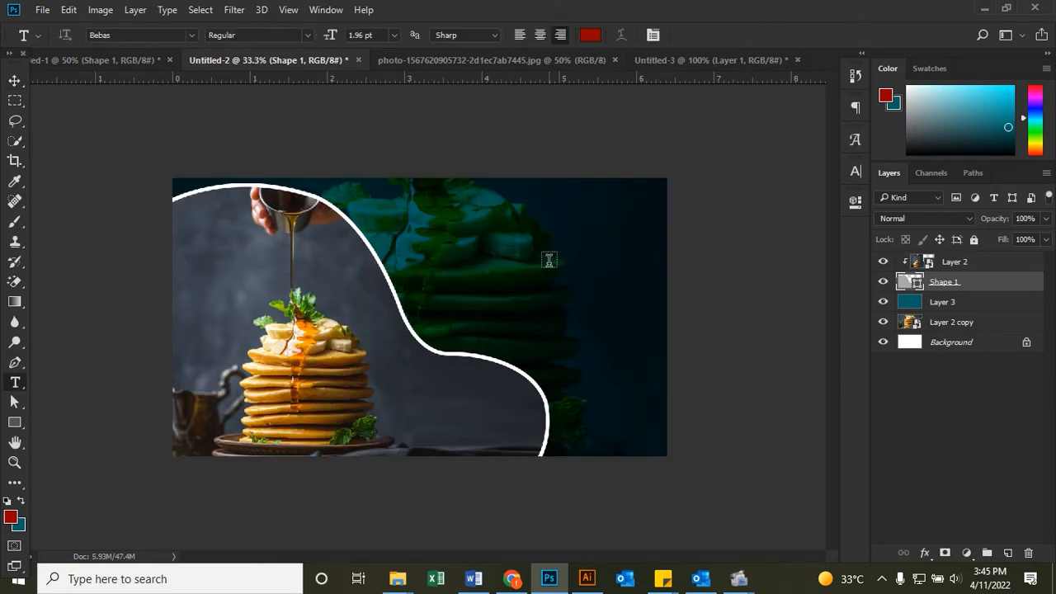
{"action": "left_click", "coordinate": [599, 295]}
{"action": "key", "text": "ctrl+t"}
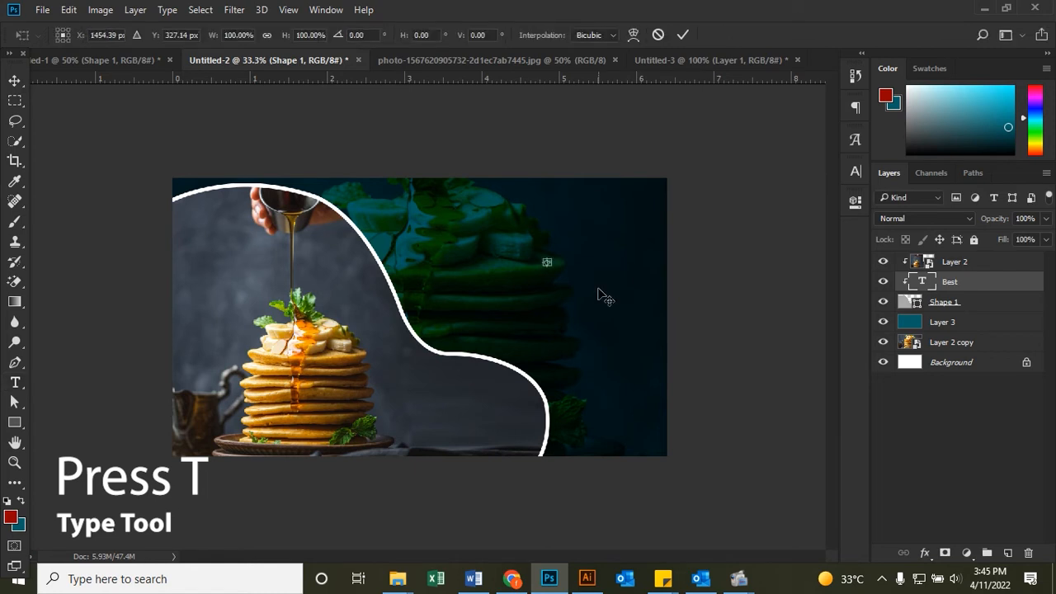
{"action": "left_click_drag", "start_coordinate": [555, 268], "coordinate": [624, 309]}
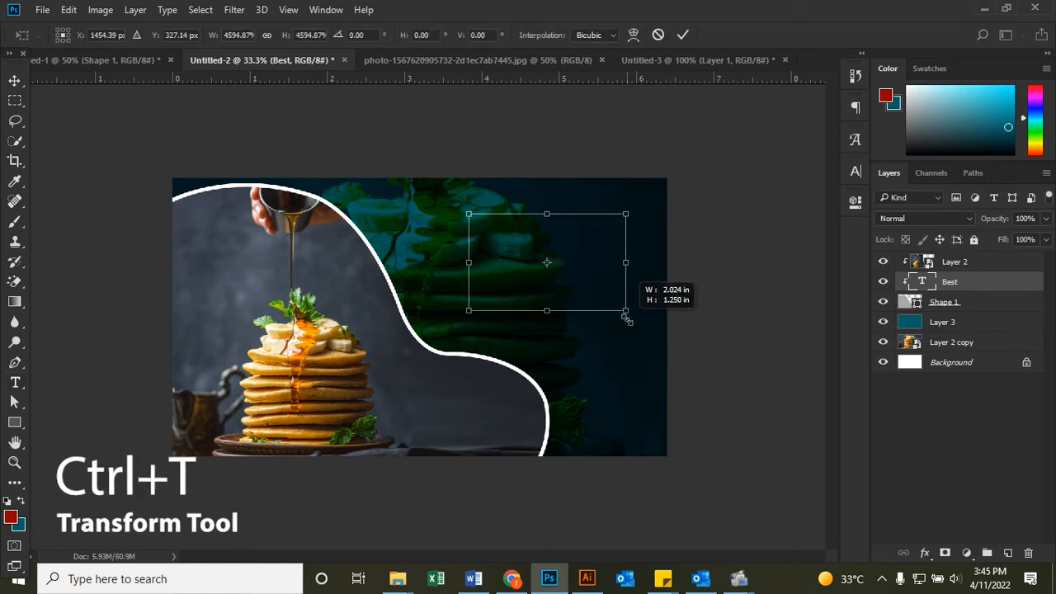
{"action": "key", "text": "Return"}
{"action": "key", "text": "v"}
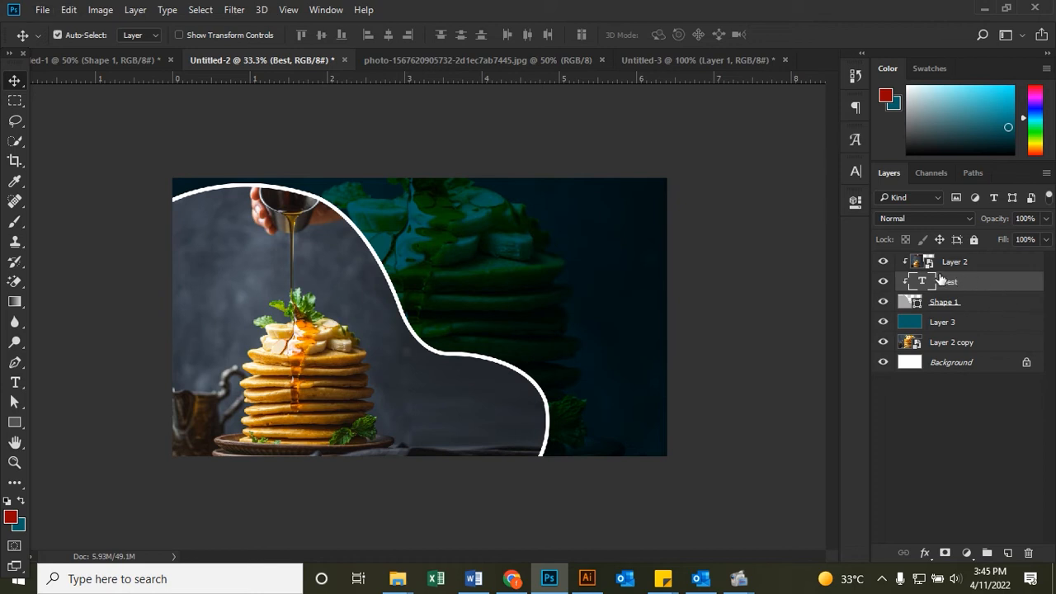
Step: Move the Best text layer above Layer 2 and release it from the clipping mask
{"action": "left_click", "coordinate": [954, 304]}
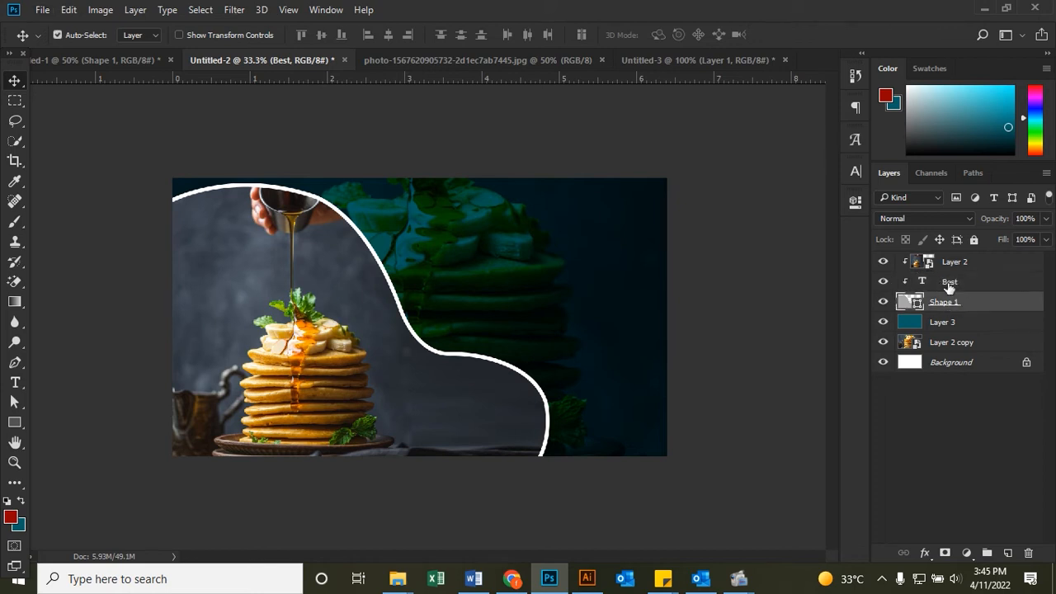
{"action": "left_click", "coordinate": [950, 283]}
{"action": "key", "text": "ctrl+]"}
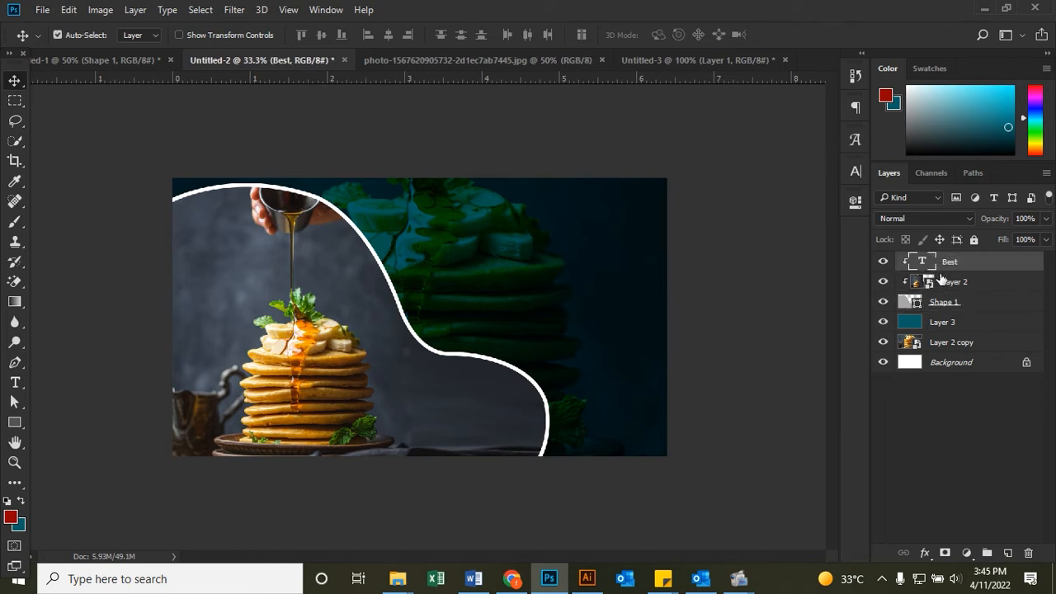
{"action": "left_click", "coordinate": [923, 264], "text": "alt"}
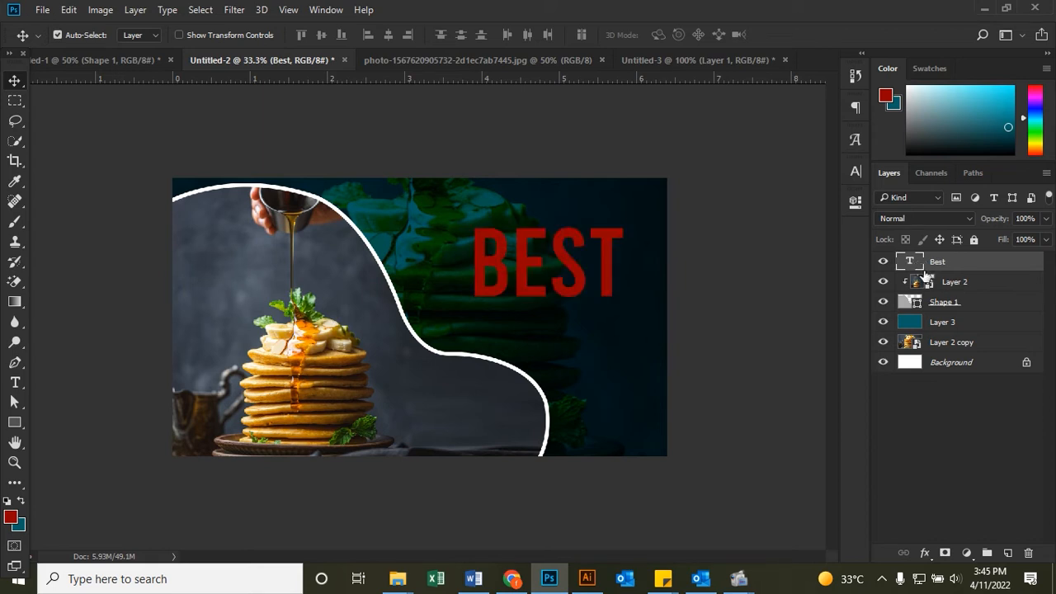
Step: Set the colour of the Best text to white (ffffff)
{"action": "left_click", "coordinate": [855, 174]}
{"action": "left_click", "coordinate": [811, 264]}
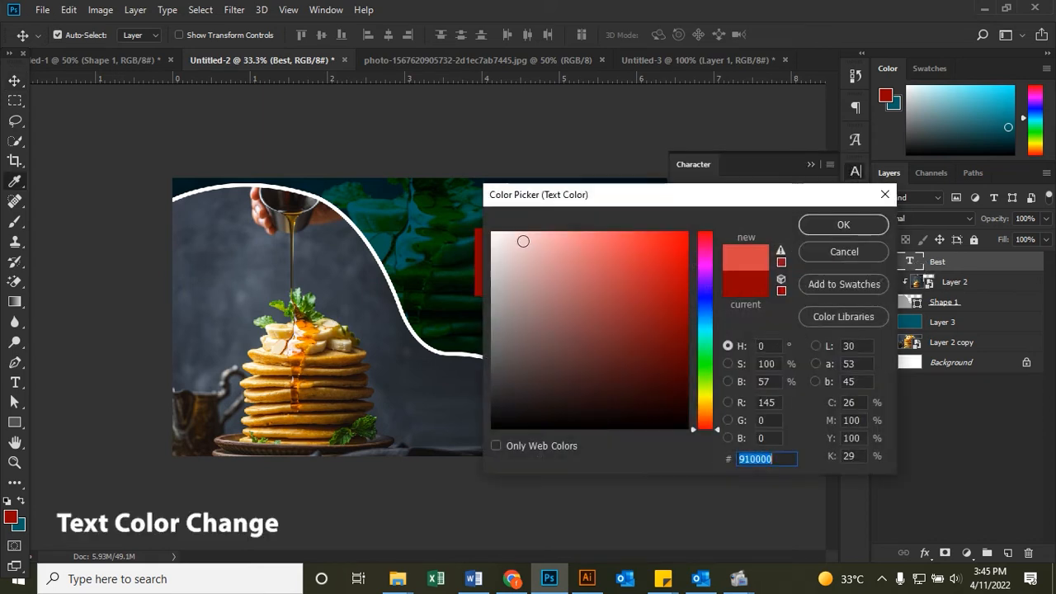
{"action": "type", "text": "ffffff"}
{"action": "left_click", "coordinate": [841, 224]}
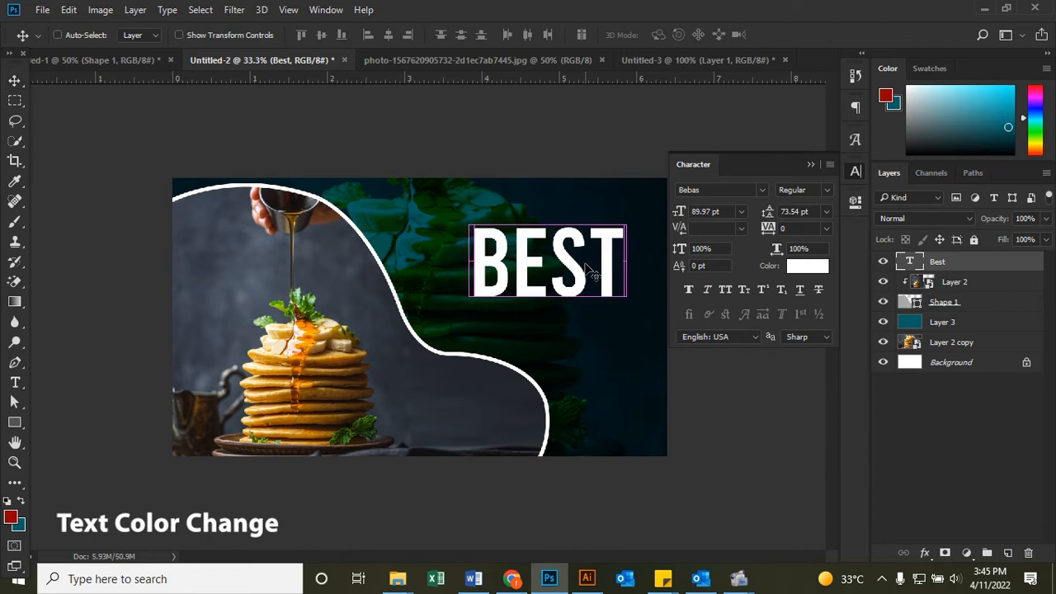
Step: Scale the Best text down to about 63 pt and place it nearer the banner's right edge
{"action": "key", "text": "ctrl+t"}
{"action": "left_click_drag", "start_coordinate": [622, 308], "coordinate": [613, 270]}
{"action": "key", "text": "Return"}
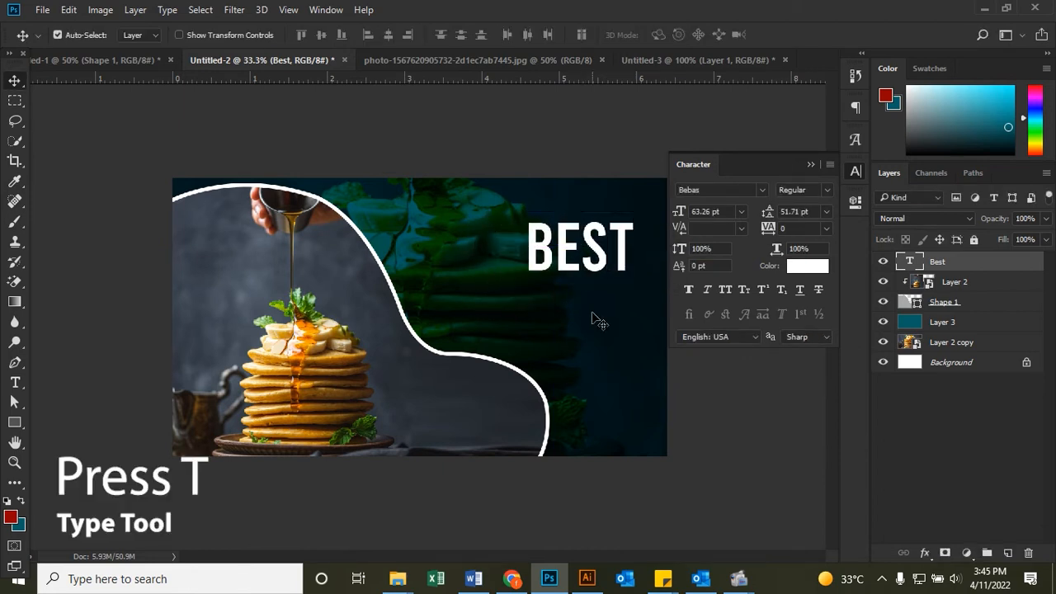
Step: Add the text "Deals" below Best and enlarge it to about 84 pt
{"action": "key", "text": "t"}
{"action": "left_click", "coordinate": [592, 309]}
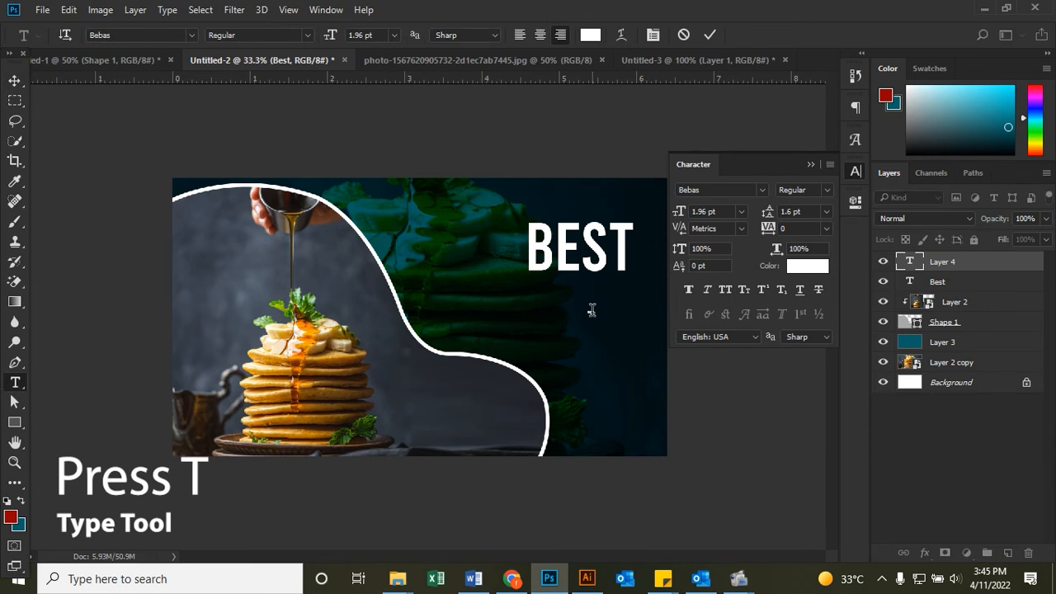
{"action": "type", "text": "Deals"}
{"action": "key", "text": "ctrl+Return"}
{"action": "key", "text": "ctrl+t"}
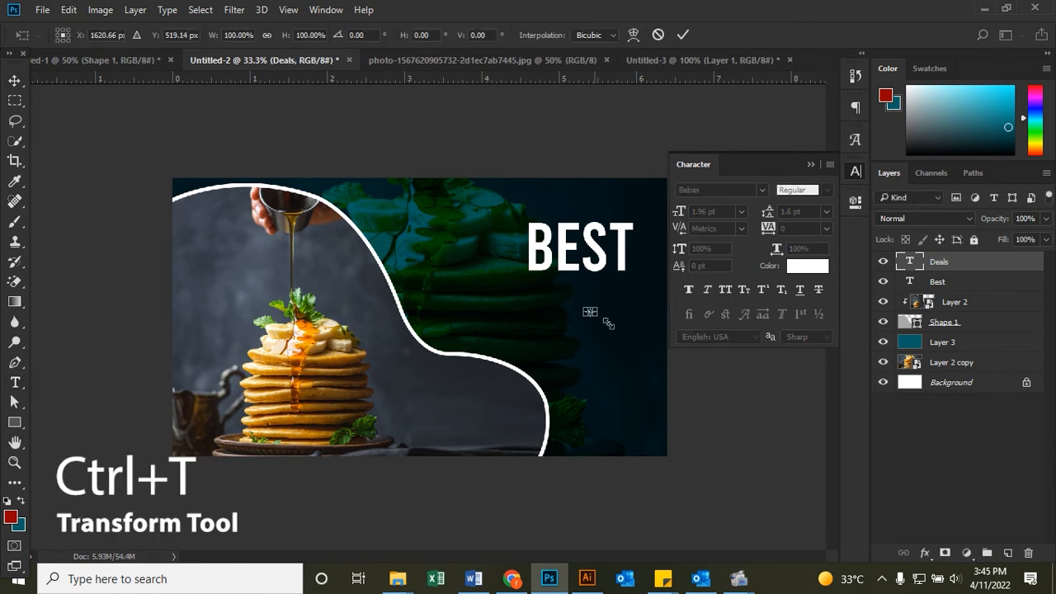
{"action": "left_click_drag", "start_coordinate": [608, 324], "coordinate": [657, 326]}
{"action": "key", "text": "Return"}
Step: Shorten the Deals text to "Deal"
{"action": "key", "text": "BackSpace"}
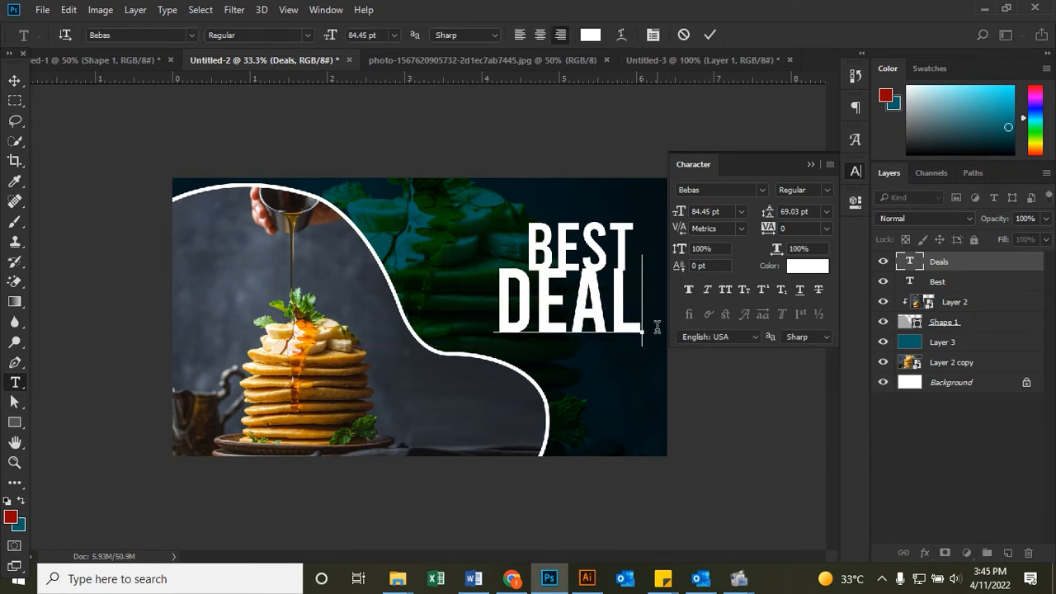
{"action": "key", "text": "ctrl+Return"}
{"action": "key", "text": "v"}
Step: Compare the signature fonts on the Deal text and apply Retro Signature Regular
{"action": "left_click", "coordinate": [729, 191]}
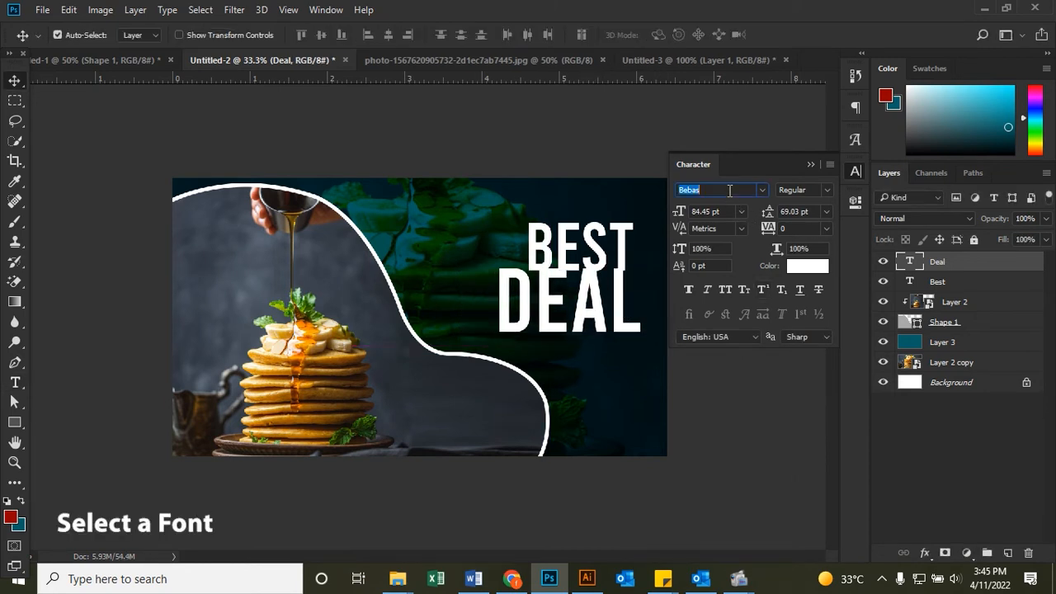
{"action": "type", "text": "signa"}
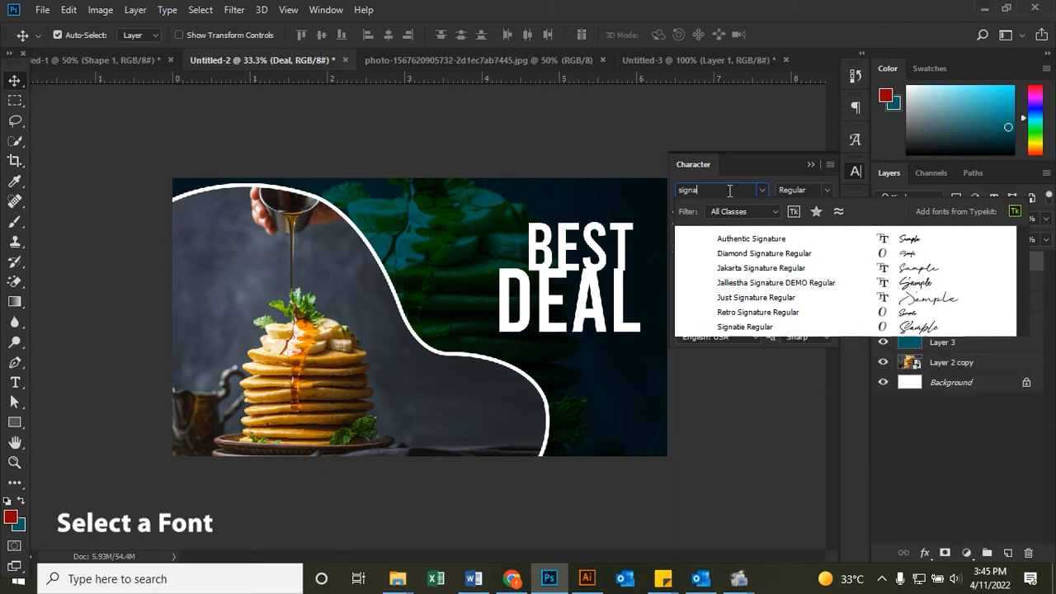
{"action": "key", "text": "Down"}
{"action": "key", "text": "Down"}
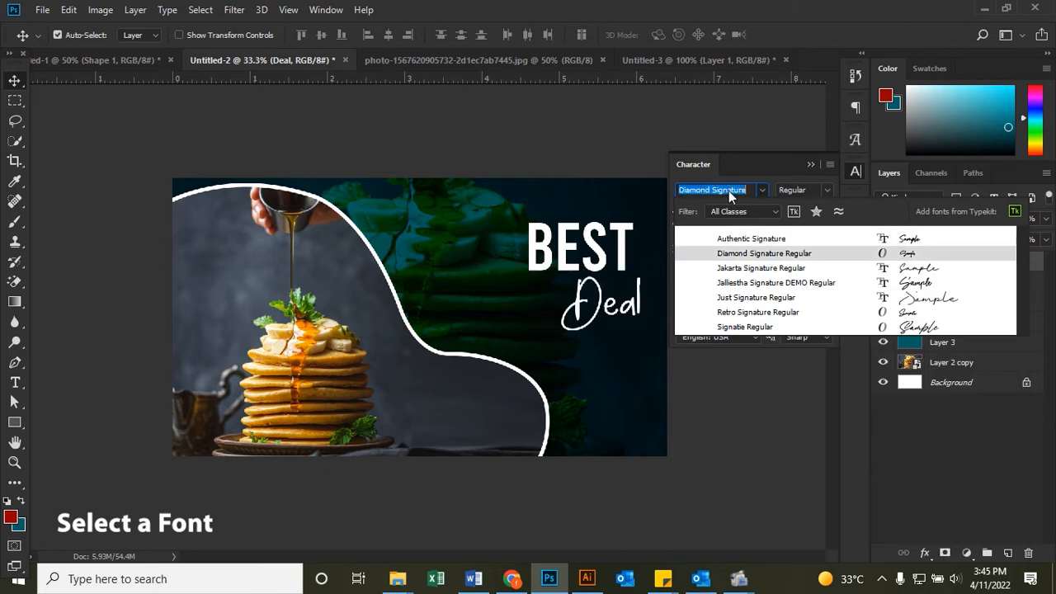
{"action": "key", "text": "Down"}
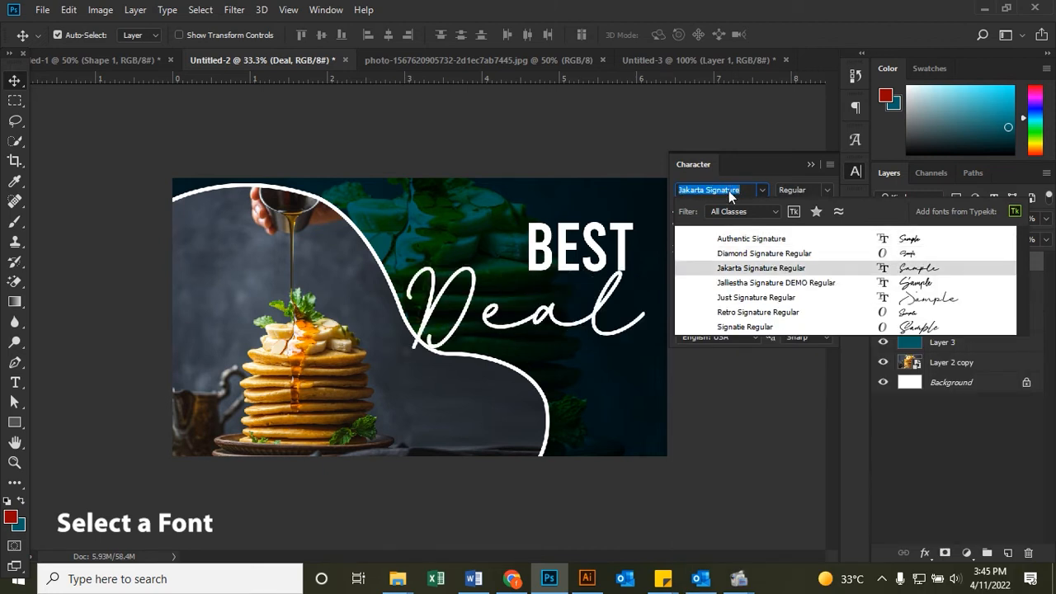
{"action": "key", "text": "Down"}
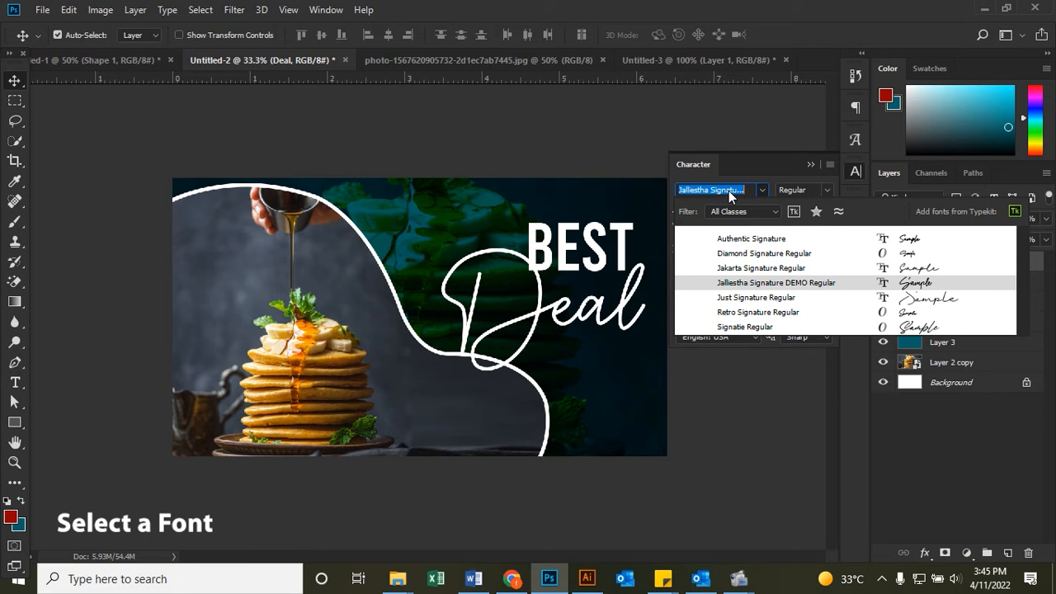
{"action": "key", "text": "Down"}
{"action": "key", "text": "Down"}
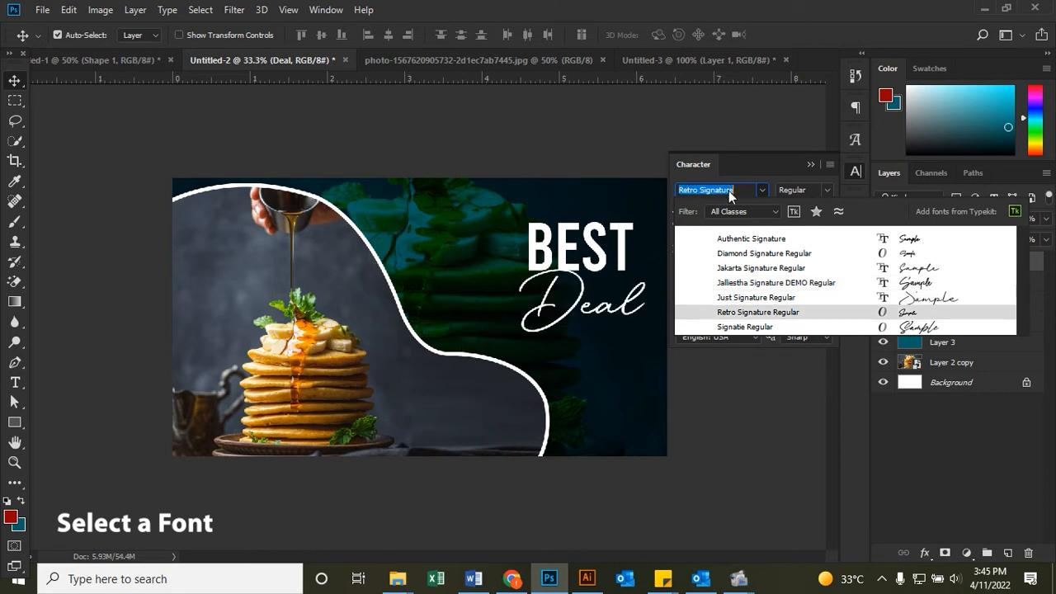
{"action": "key", "text": "Down"}
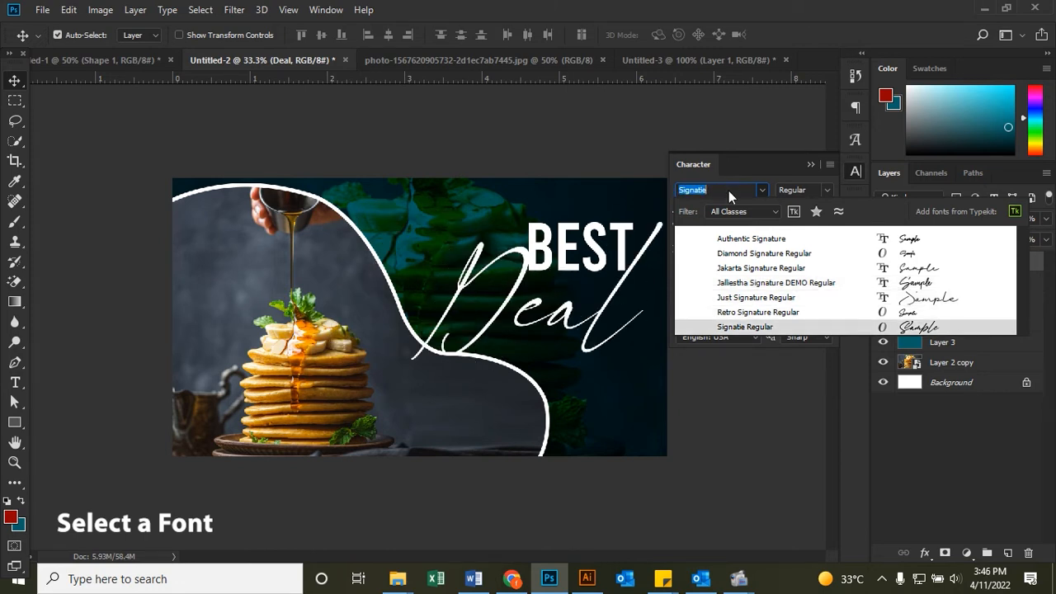
{"action": "key", "text": "Up"}
{"action": "key", "text": "Return"}
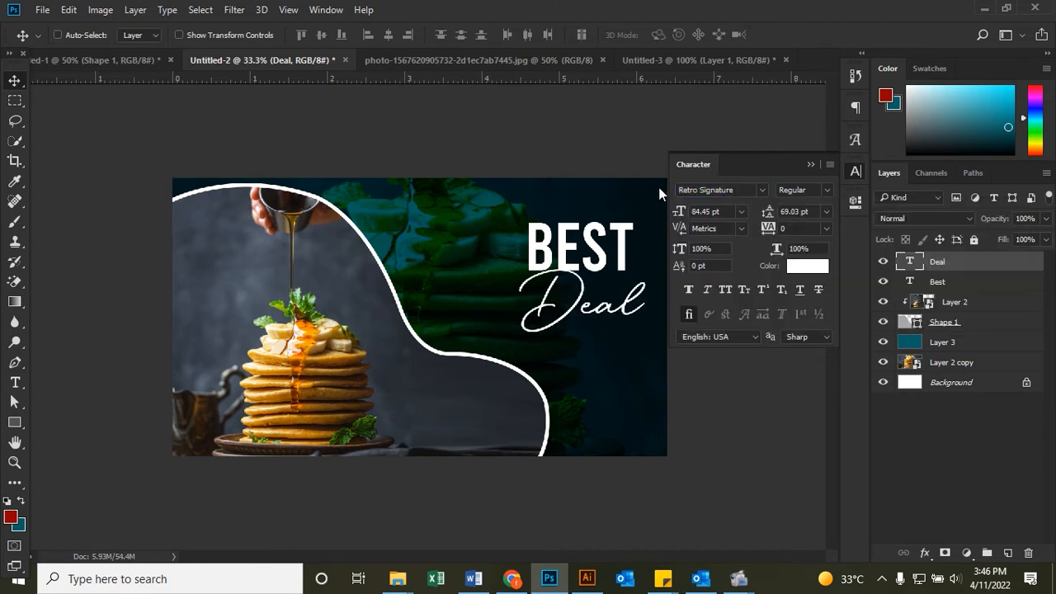
Step: Enlarge the Deal text to about 147 pt so its large D extends left of Best
{"action": "key", "text": "ctrl+plus"}
{"action": "key", "text": "ctrl+t"}
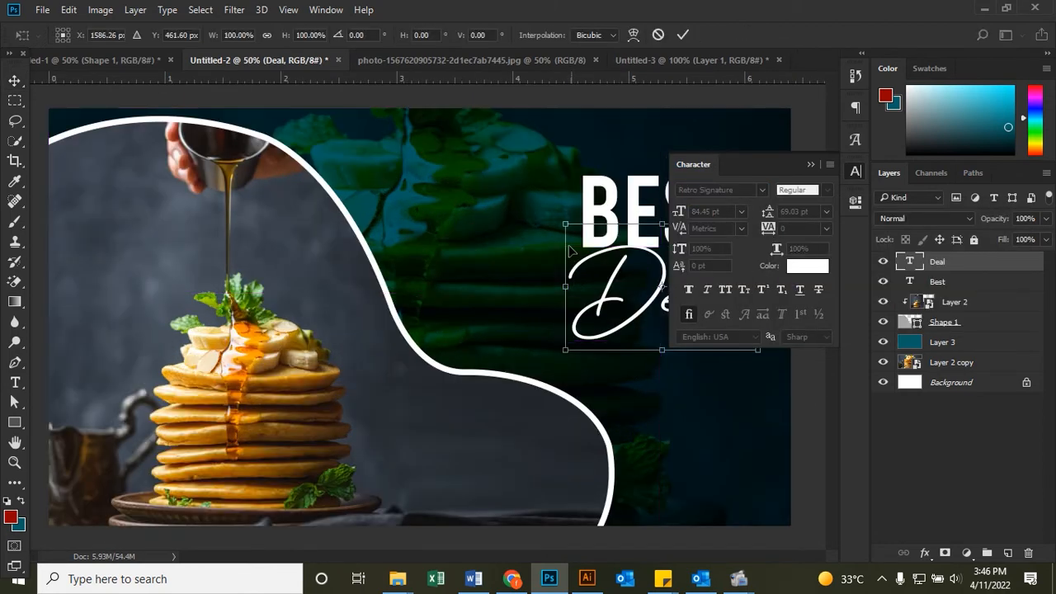
{"action": "left_click_drag", "start_coordinate": [568, 250], "coordinate": [393, 173]}
{"action": "key", "text": "Return"}
{"action": "key", "text": "ctrl+minus"}
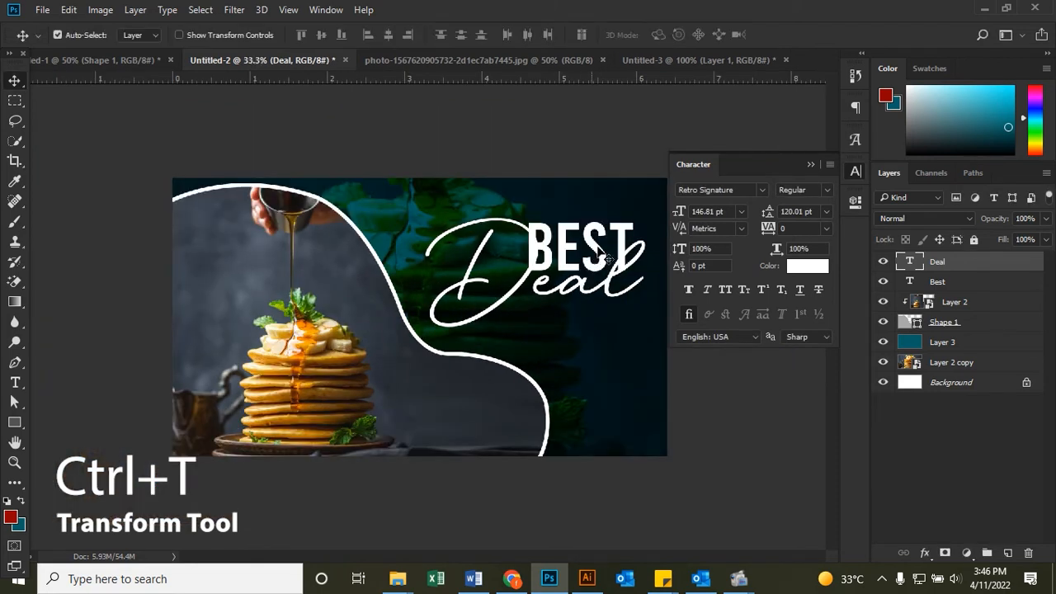
{"action": "key", "text": "ctrl+t"}
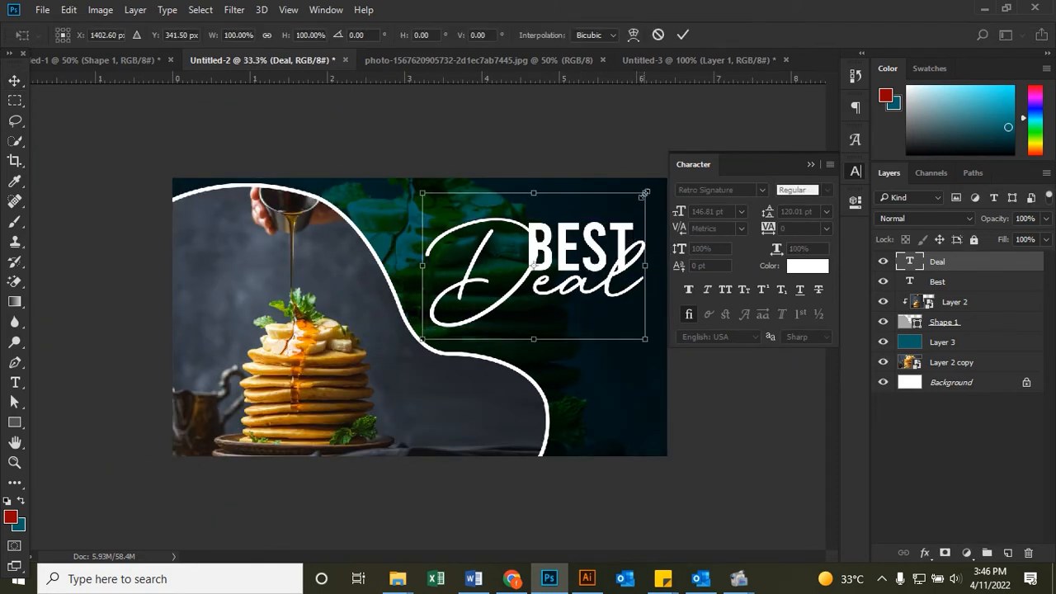
{"action": "key", "text": "Return"}
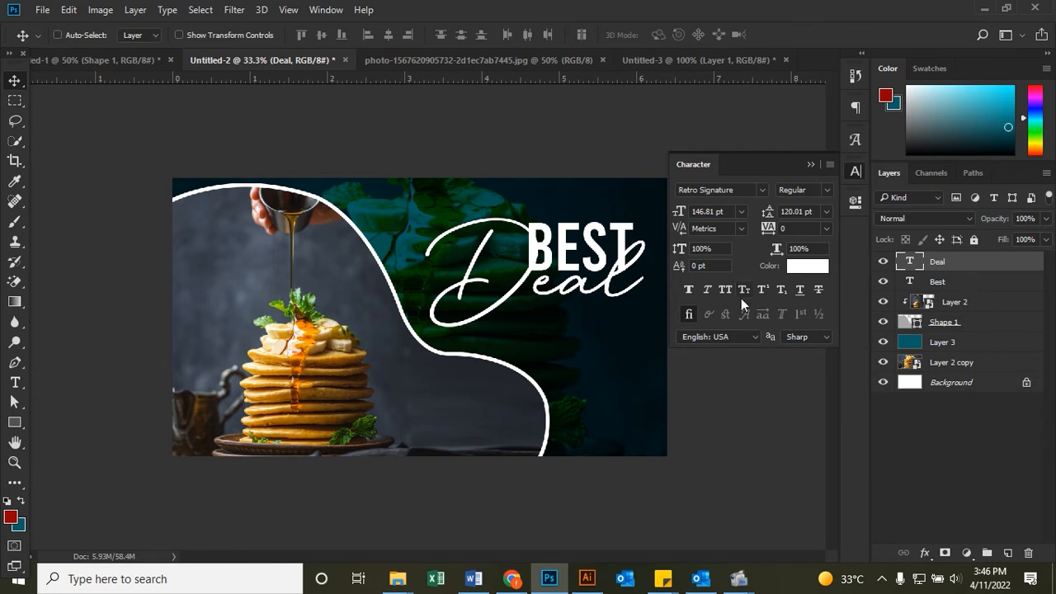
Step: Scale the Best text down to about 42 pt so it fits above the lowercase letters of Deal
{"action": "left_click", "coordinate": [938, 282]}
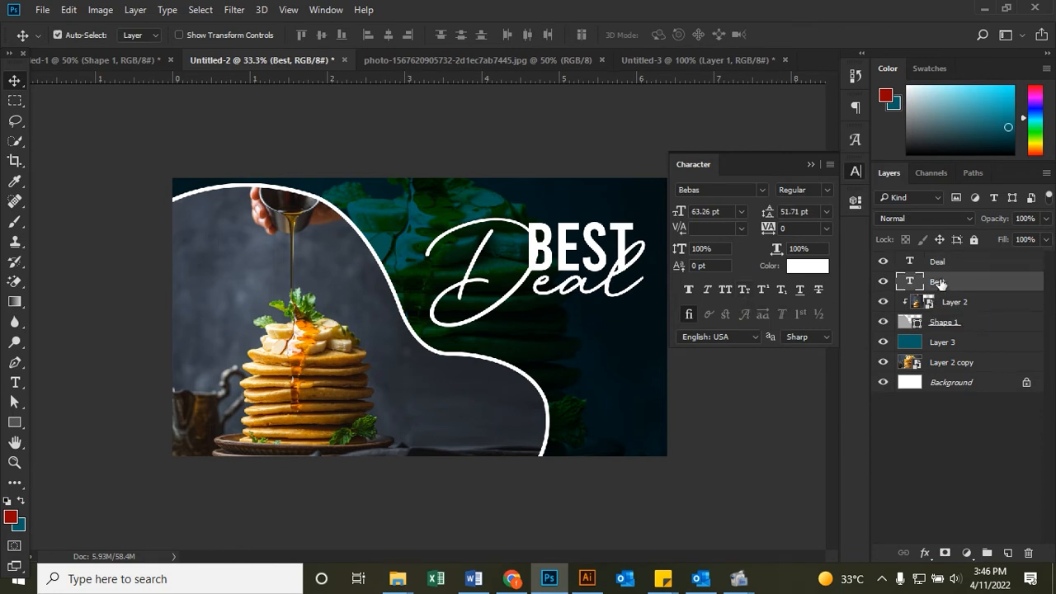
{"action": "key", "text": "ctrl+t"}
{"action": "left_click_drag", "start_coordinate": [637, 215], "coordinate": [623, 225]}
{"action": "key", "text": "Return"}
Step: Duplicate the Best text layer and place the copy below the lowercase letters of Deal
{"action": "key", "text": "ctrl+j"}
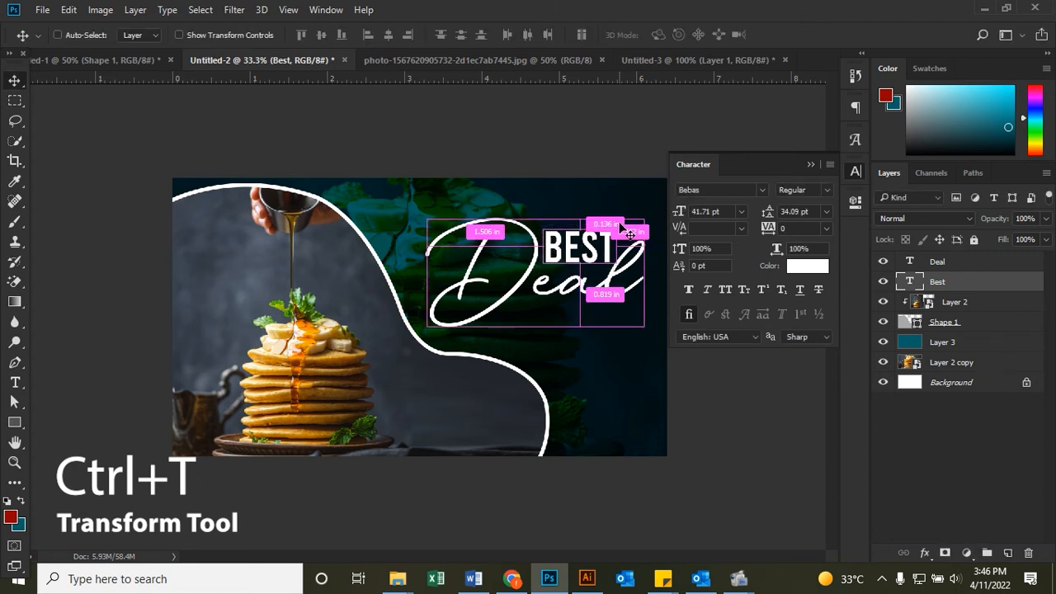
{"action": "key", "text": "ctrl+t"}
{"action": "left_click_drag", "start_coordinate": [601, 252], "coordinate": [579, 312]}
{"action": "key", "text": "Return"}
Step: Leave the Deal text unedited and lock its layer
{"action": "left_click", "coordinate": [580, 311]}
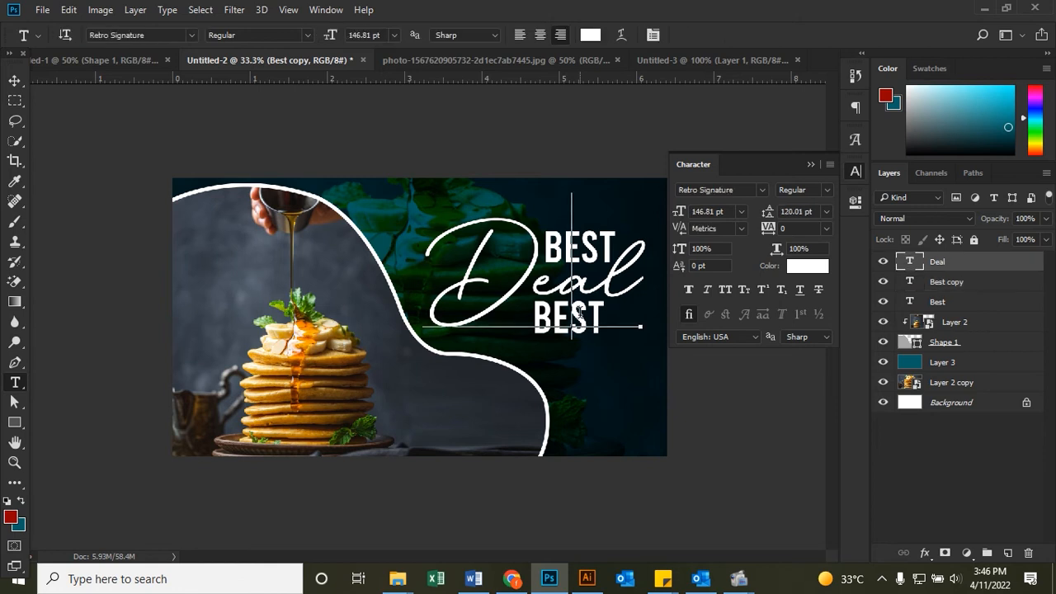
{"action": "key", "text": "ctrl+a"}
{"action": "key", "text": "Escape"}
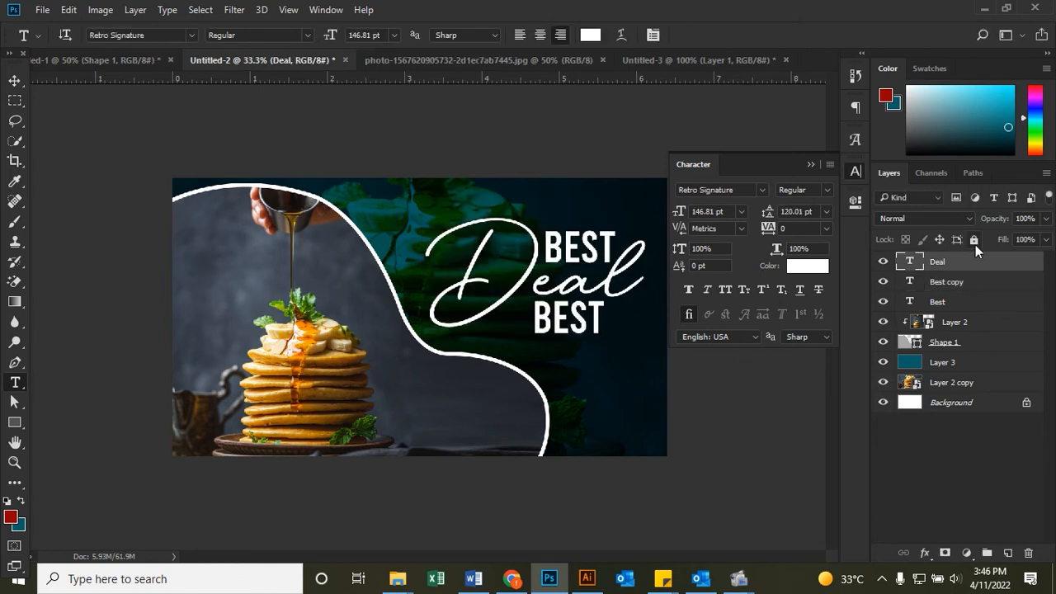
Step: Replace the text of the lower Best copy with "TODAY" and shift it slightly right under Deal
{"action": "left_click", "coordinate": [580, 325]}
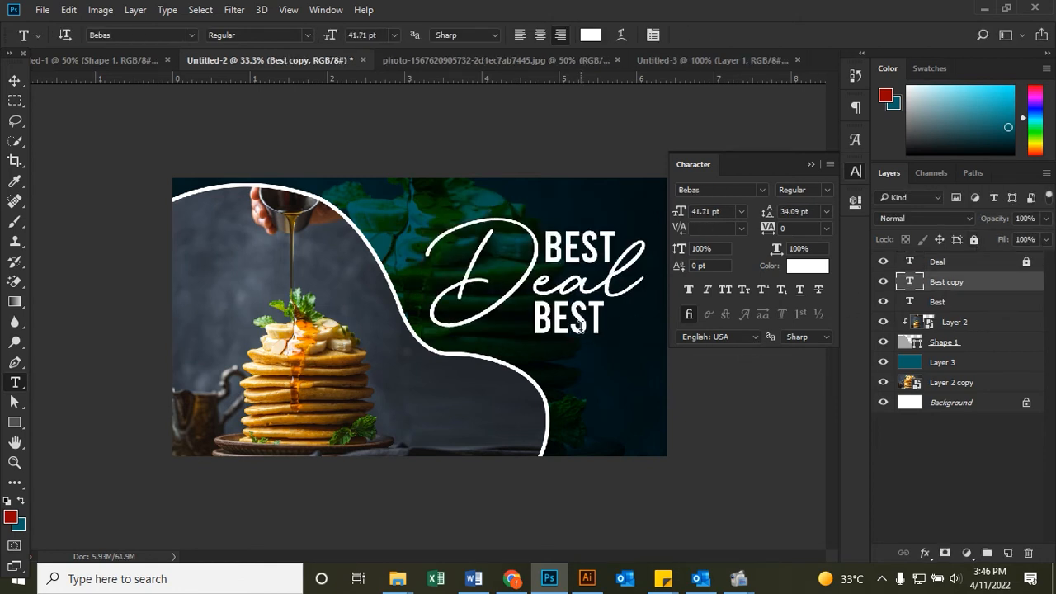
{"action": "key", "text": "ctrl+a"}
{"action": "type", "text": "TODAY"}
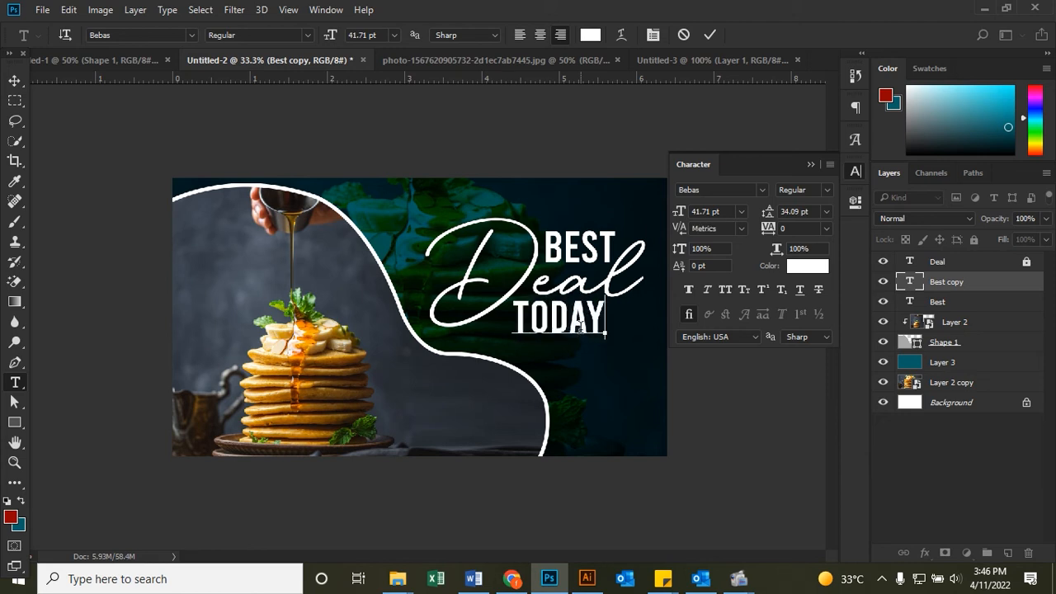
{"action": "key", "text": "ctrl+Return"}
{"action": "key", "text": "v"}
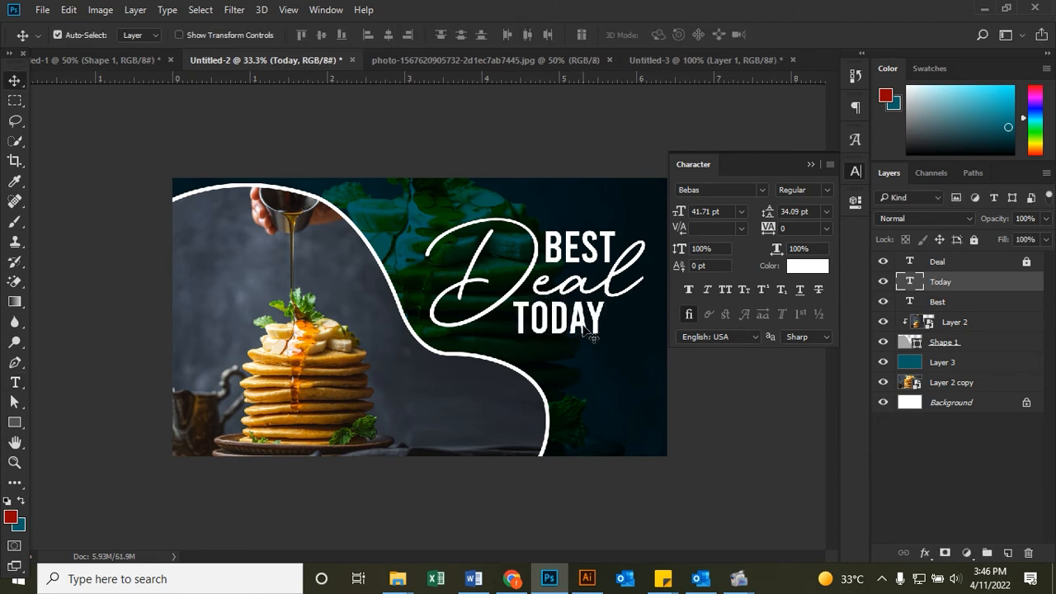
{"action": "left_click_drag", "start_coordinate": [583, 322], "coordinate": [592, 328]}
Step: Scale the Rs$19 price text up to about 30 pt below TODAY and insert a period after Rs
{"action": "left_click", "coordinate": [807, 164]}
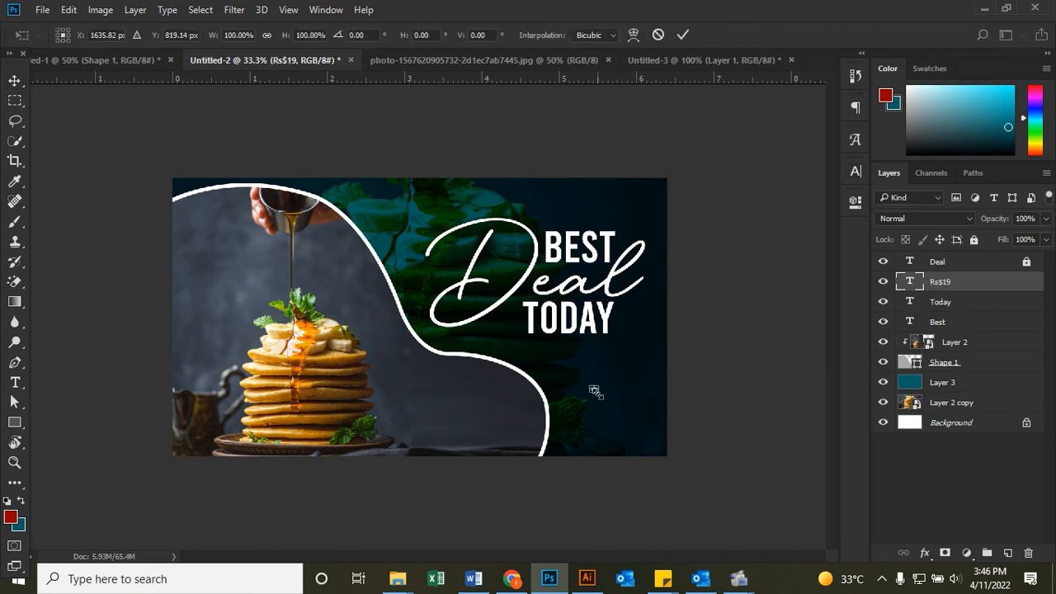
{"action": "left_click_drag", "start_coordinate": [597, 392], "coordinate": [624, 405]}
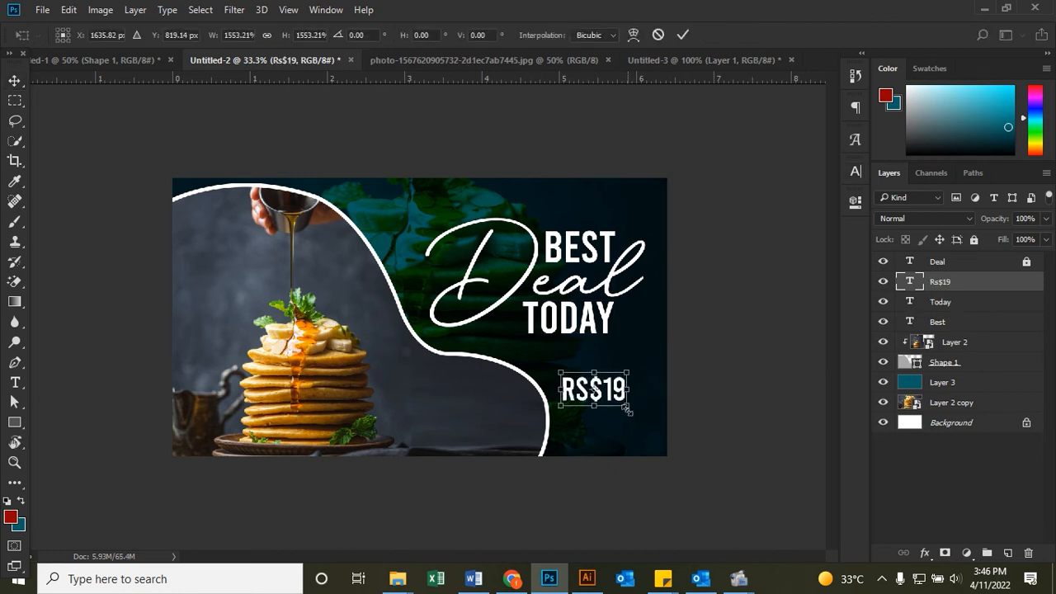
{"action": "key", "text": "t"}
{"action": "key", "text": "ctrl+plus"}
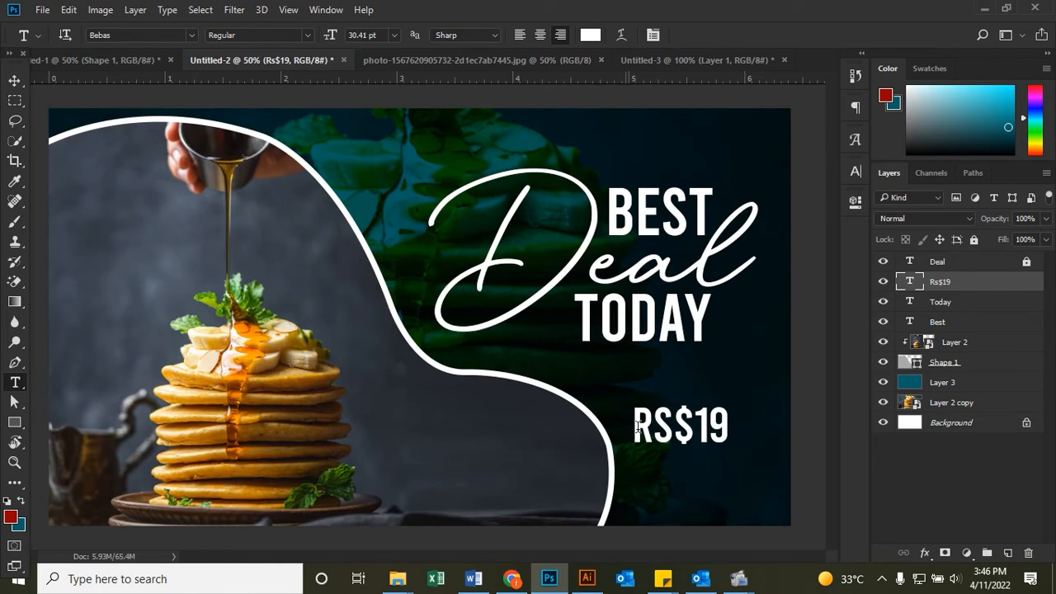
{"action": "left_click", "coordinate": [673, 427]}
{"action": "type", "text": "."}
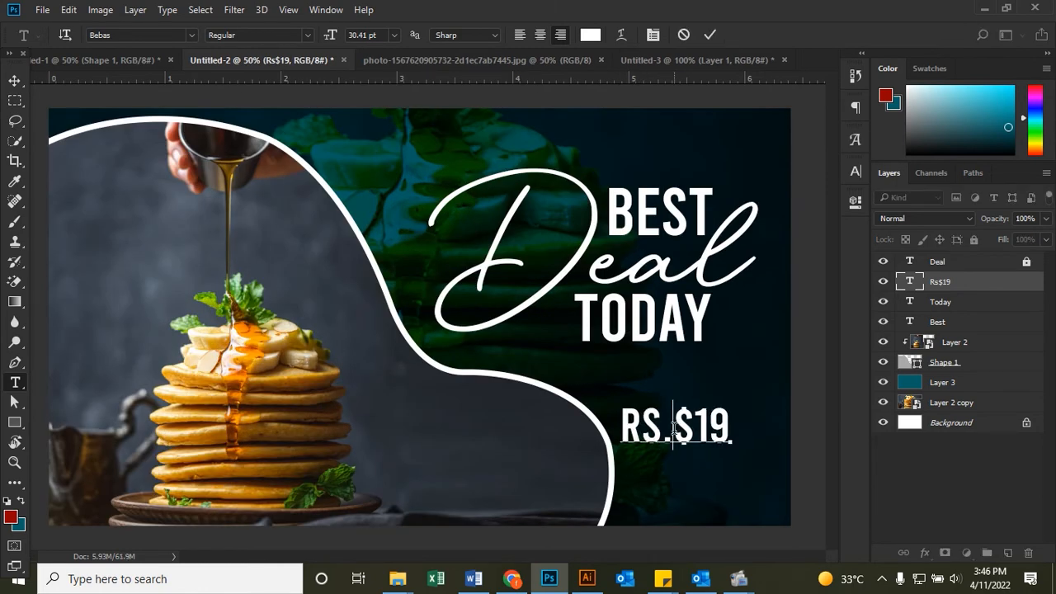
Step: Set the font size of the s in the price text to 23 pt and shift the text slightly up and right
{"action": "left_click_drag", "start_coordinate": [662, 427], "coordinate": [643, 426]}
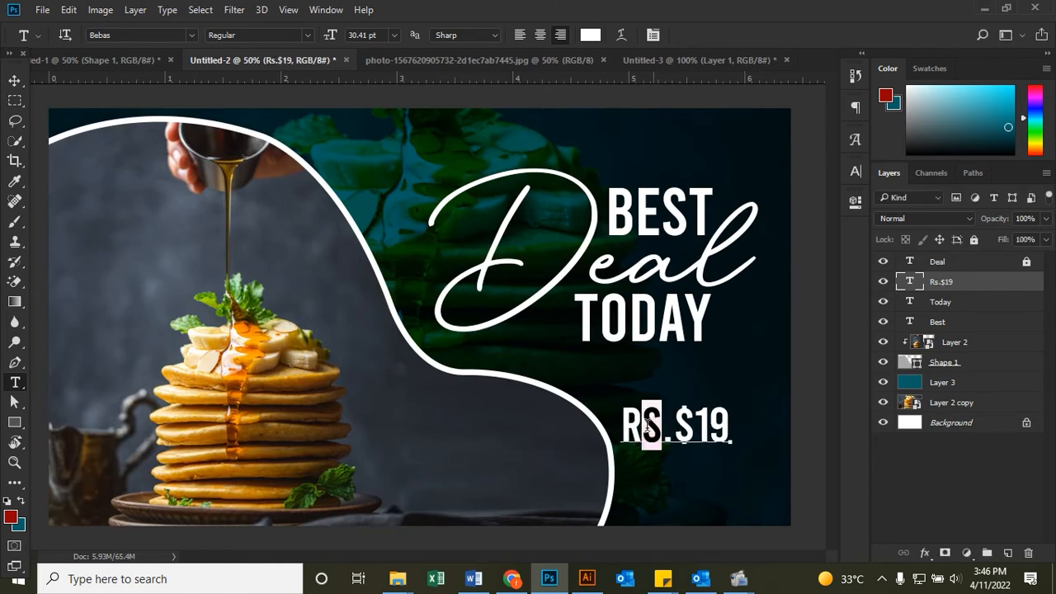
{"action": "left_click", "coordinate": [857, 175]}
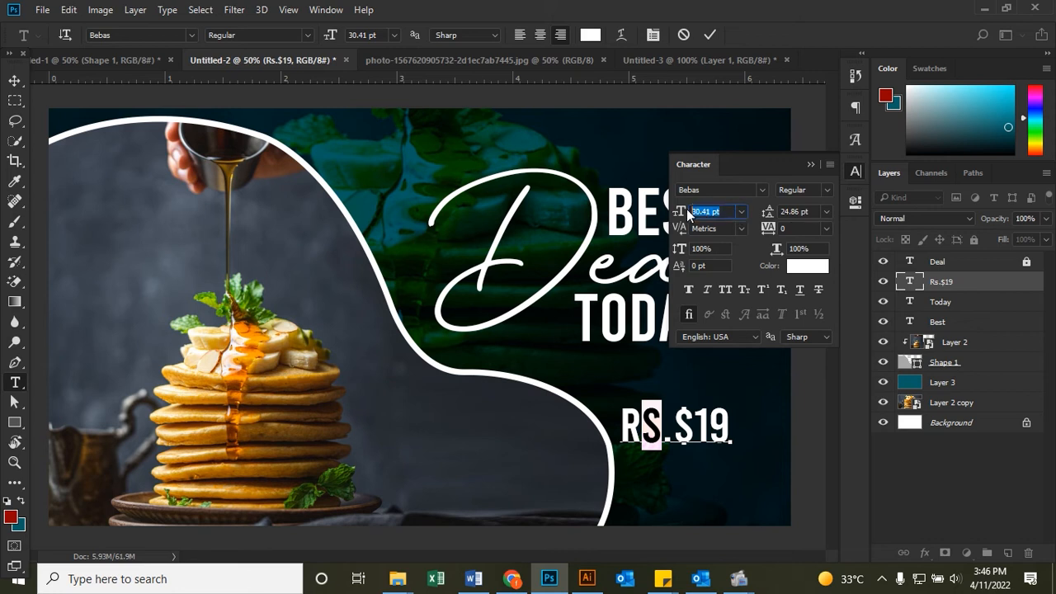
{"action": "type", "text": "15"}
{"action": "key", "text": "Return"}
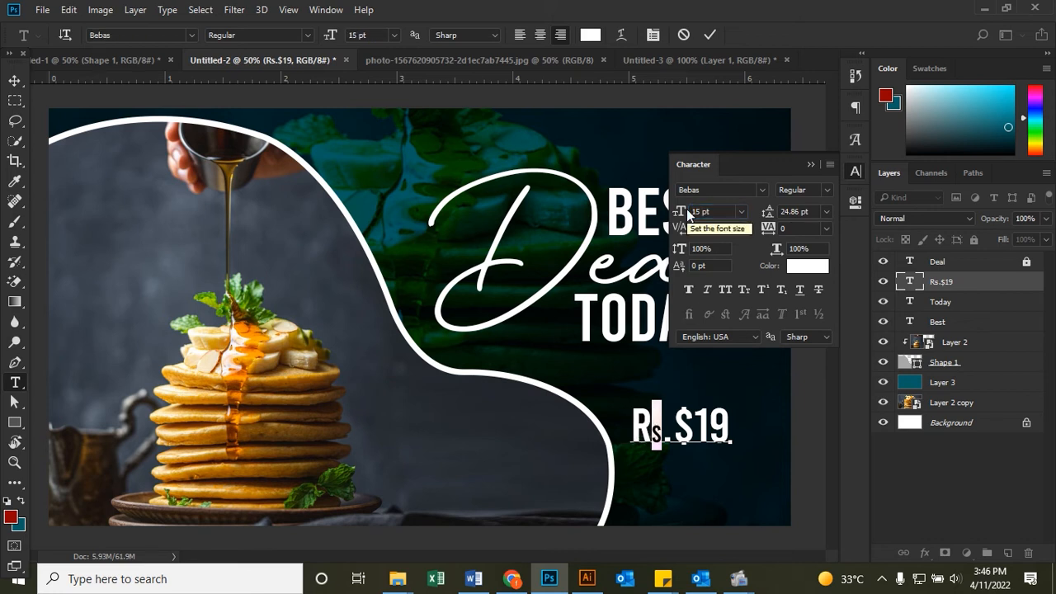
{"action": "left_click_drag", "start_coordinate": [721, 213], "coordinate": [650, 212]}
{"action": "type", "text": "23"}
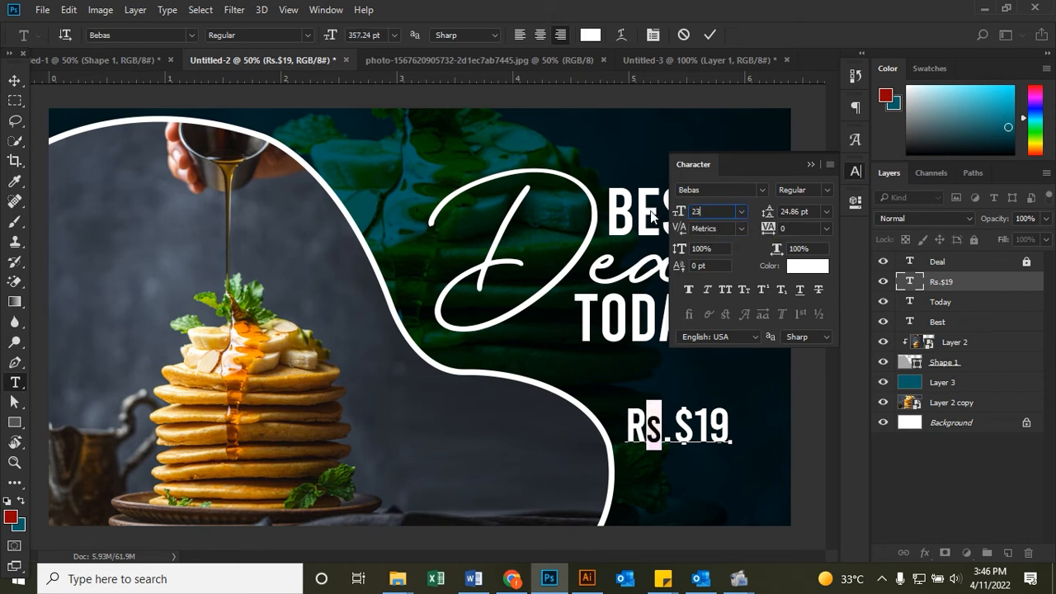
{"action": "key", "text": "Return"}
{"action": "key", "text": "ctrl+Return"}
{"action": "key", "text": "v"}
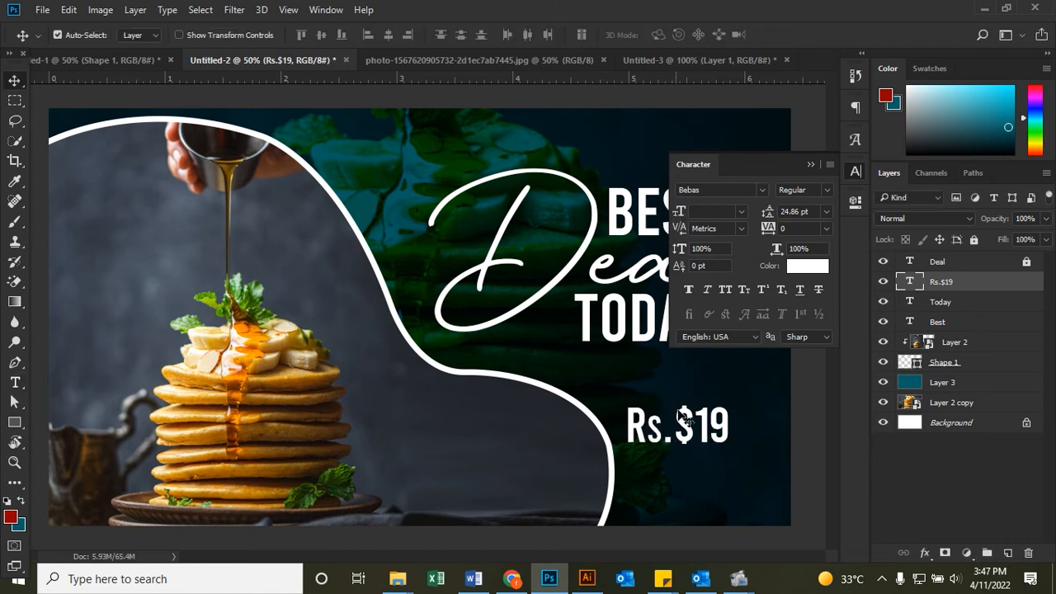
{"action": "left_click_drag", "start_coordinate": [696, 427], "coordinate": [711, 408]}
Step: Draw a yellow-filled rectangle of about 316 × 152 px around the price and place it behind the price text
{"action": "key", "text": "m"}
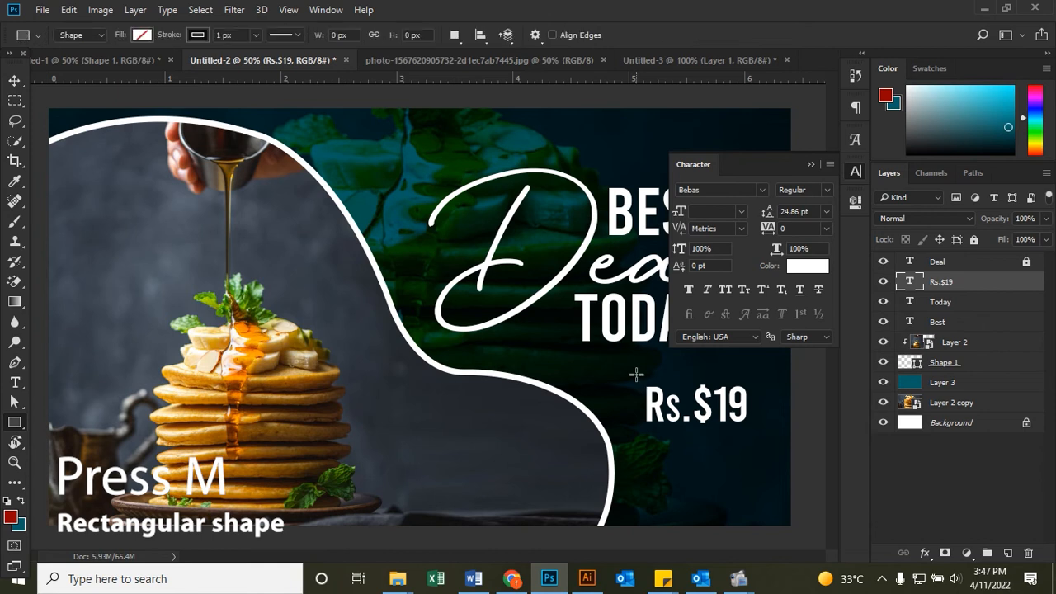
{"action": "left_click_drag", "start_coordinate": [636, 375], "coordinate": [757, 432]}
{"action": "left_click", "coordinate": [680, 291]}
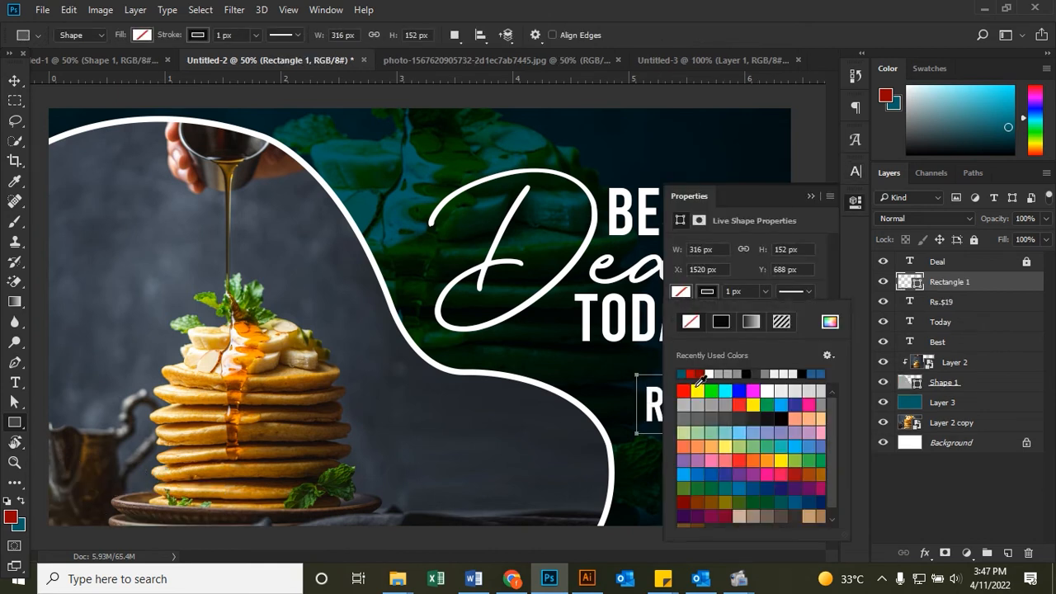
{"action": "left_click", "coordinate": [697, 391]}
{"action": "left_click", "coordinate": [15, 82]}
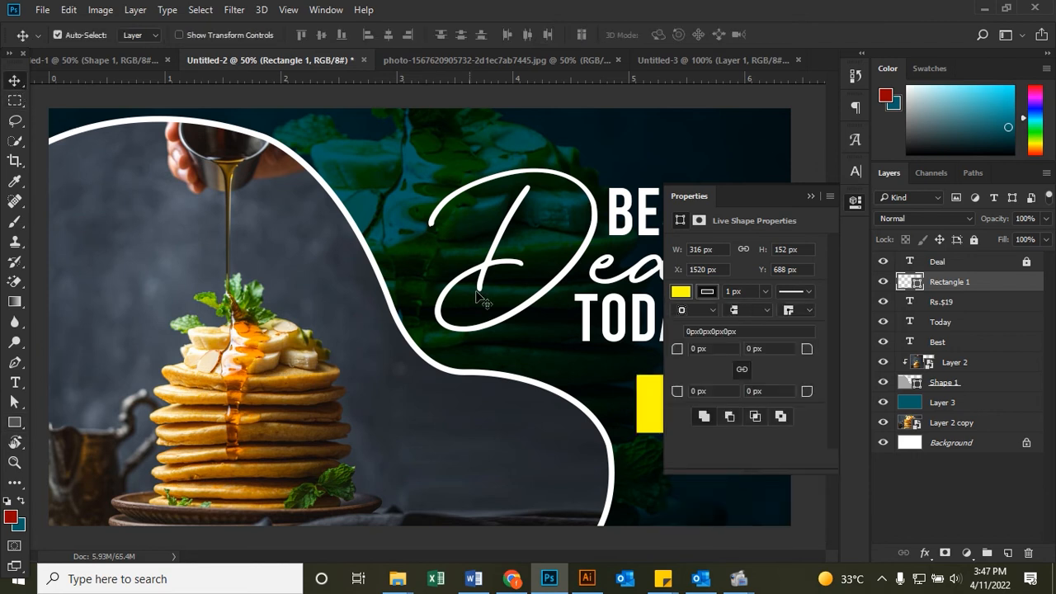
{"action": "key", "text": "ctrl+bracketleft"}
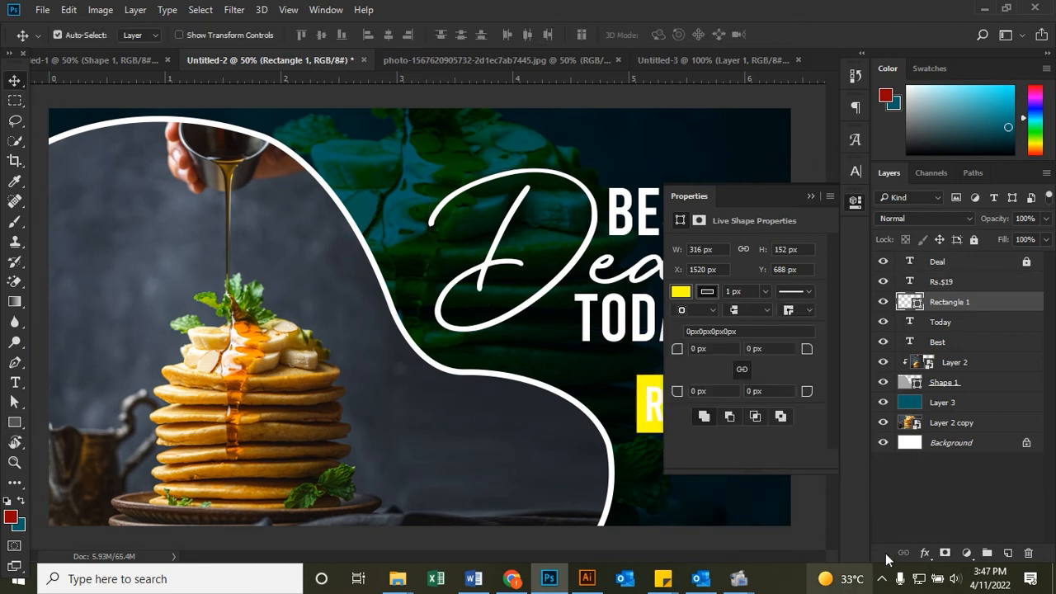
Step: Change the Rs.$19 price text color to black (000000)
{"action": "left_click", "coordinate": [962, 282]}
{"action": "left_click", "coordinate": [780, 391]}
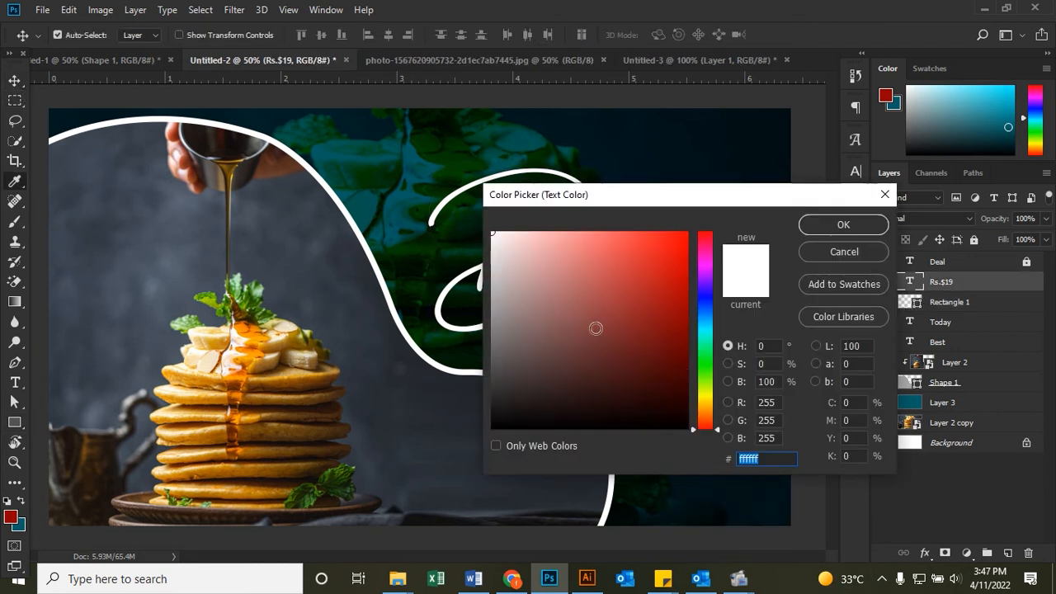
{"action": "type", "text": "000000"}
{"action": "left_click", "coordinate": [828, 223]}
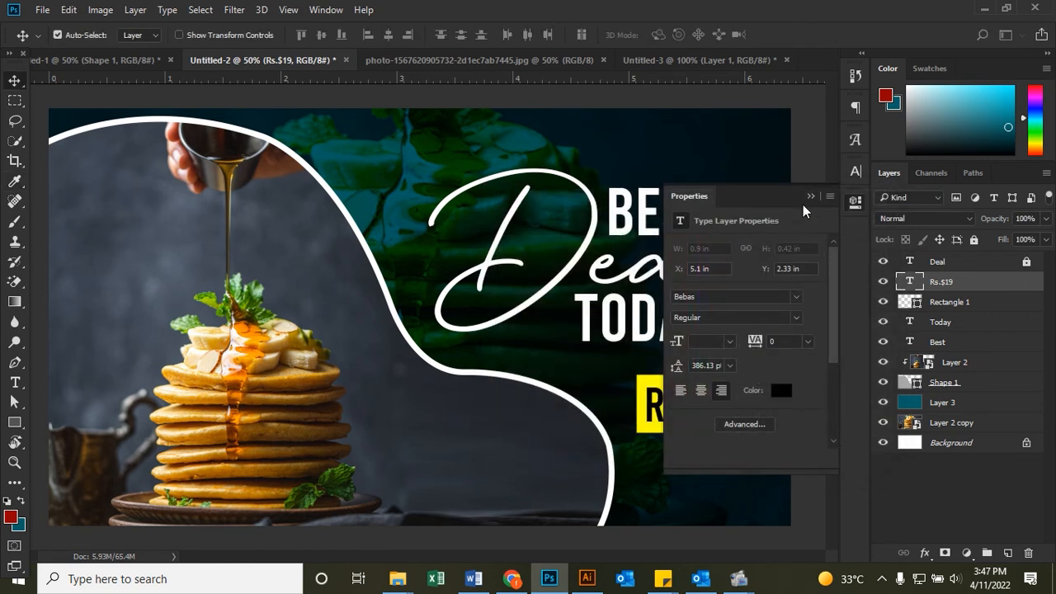
{"action": "left_click", "coordinate": [811, 197]}
Step: Shrink the yellow rectangle around its center to about 87% width and 82% height to fit the price text tightly
{"action": "left_click", "coordinate": [690, 424], "text": "ctrl"}
{"action": "left_click_drag", "start_coordinate": [735, 428], "coordinate": [558, 433]}
{"action": "left_click", "coordinate": [540, 433], "text": "ctrl"}
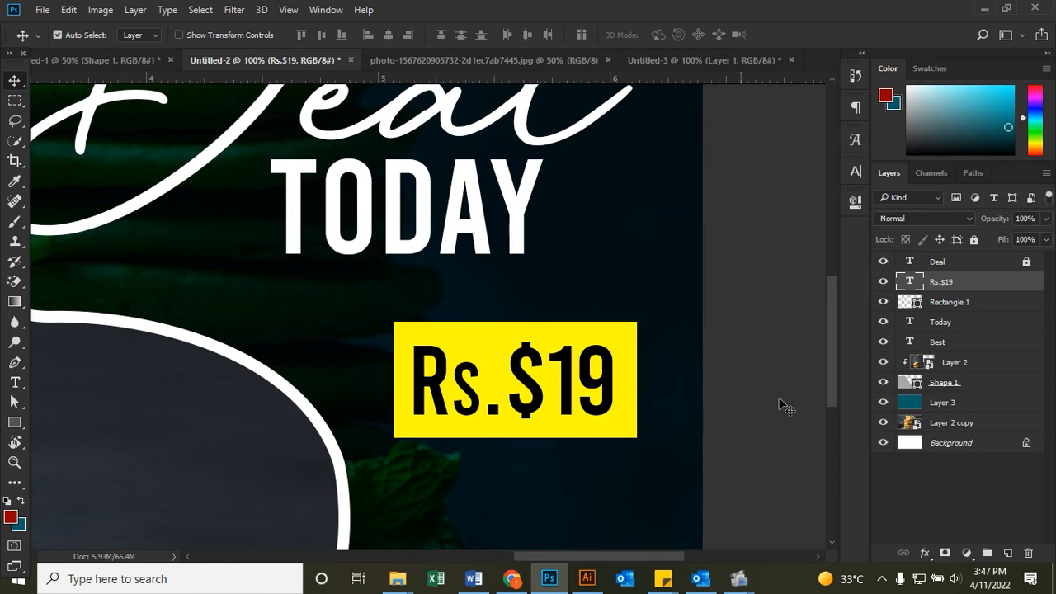
{"action": "left_click", "coordinate": [961, 303]}
{"action": "key", "text": "ctrl+t"}
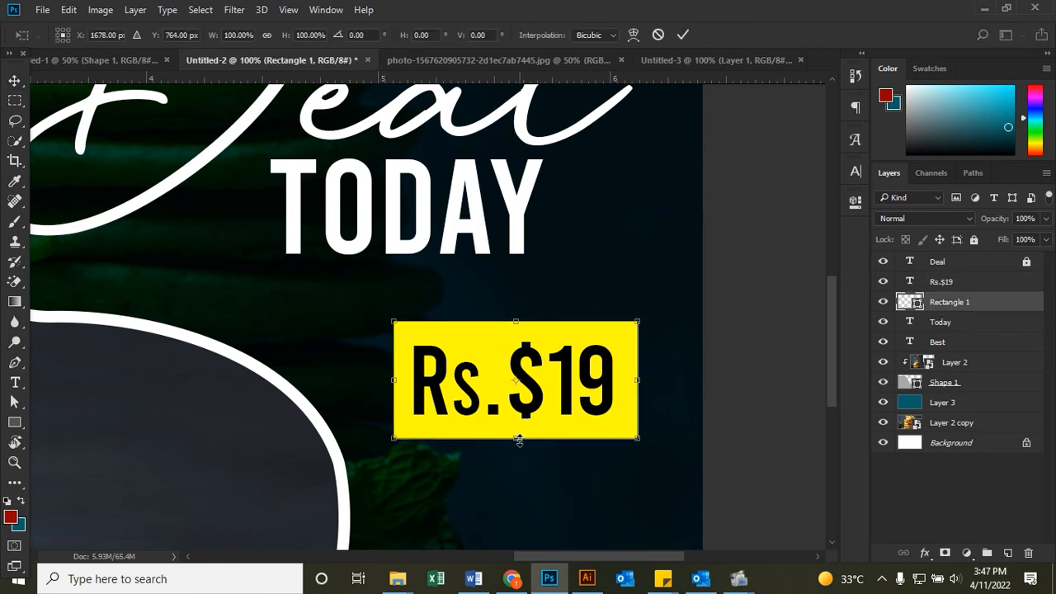
{"action": "left_click_drag", "start_coordinate": [518, 439], "coordinate": [518, 428]}
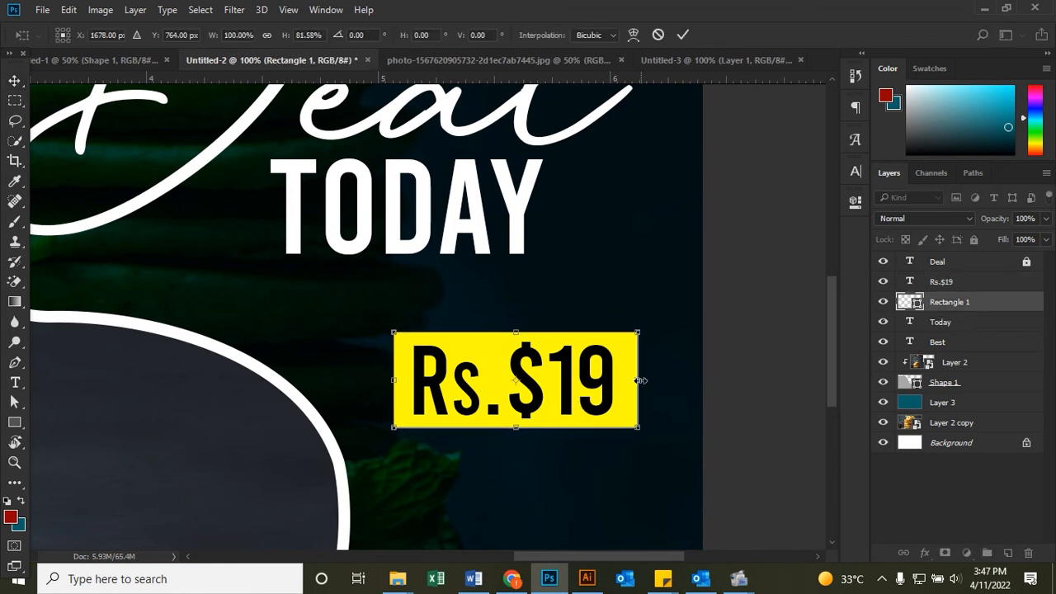
{"action": "left_click_drag", "start_coordinate": [640, 380], "coordinate": [621, 380]}
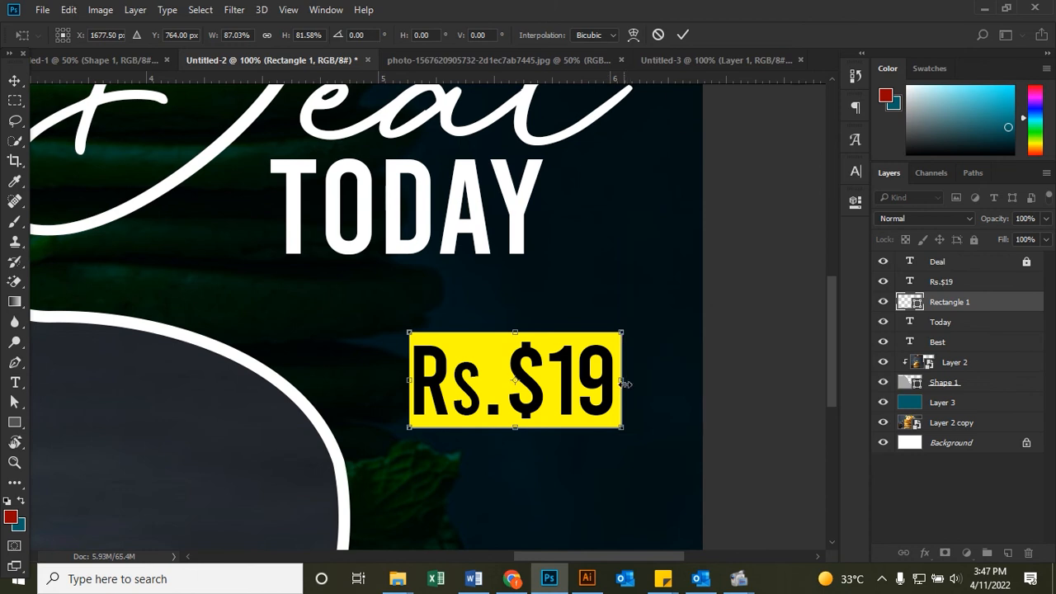
{"action": "key", "text": "Return"}
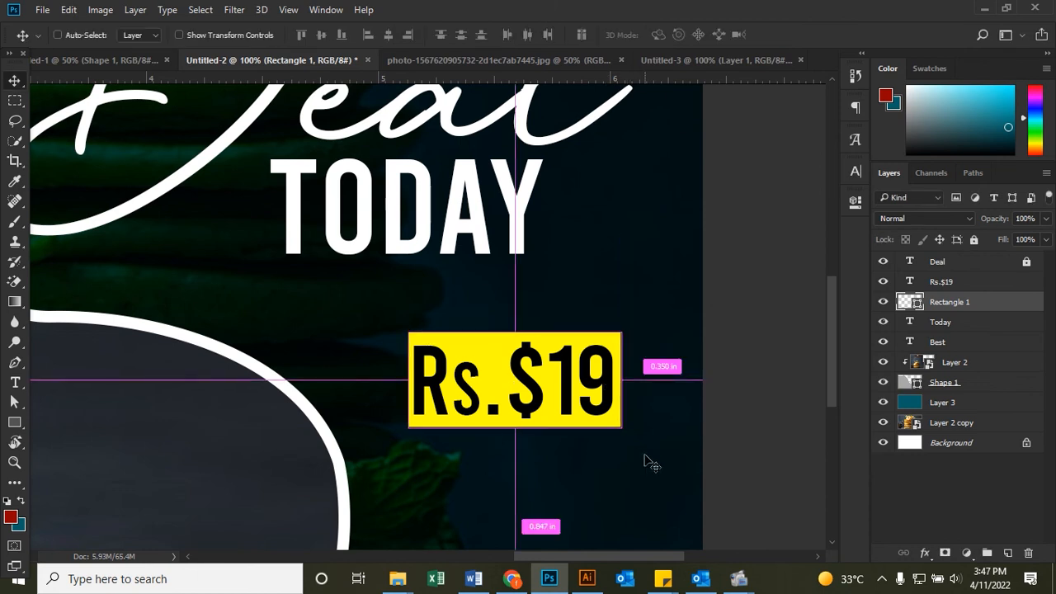
Step: Duplicate the yellow rectangle and enlarge the copy around its center to about 290 × 139 px
{"action": "key", "text": "ctrl+j"}
{"action": "key", "text": "ctrl+t"}
{"action": "scroll", "coordinate": [554, 450], "scroll_direction": "up", "scroll_amount": 1}
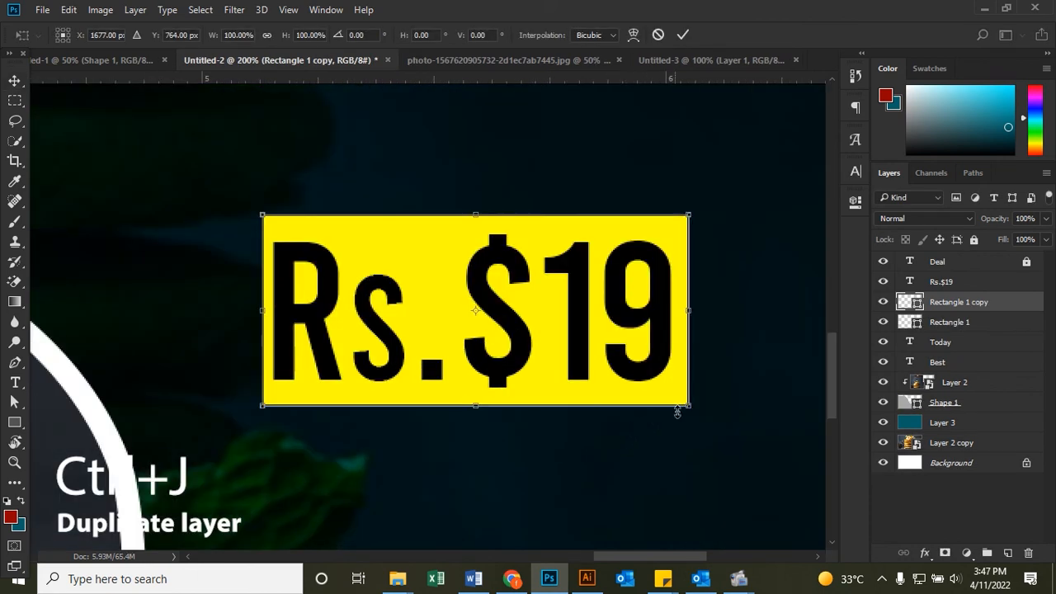
{"action": "mouse_move", "coordinate": [690, 408]}
{"action": "left_mouse_down"}
{"action": "mouse_move", "coordinate": [703, 422]}
{"action": "mouse_move", "coordinate": [700, 413]}
{"action": "left_mouse_up"}
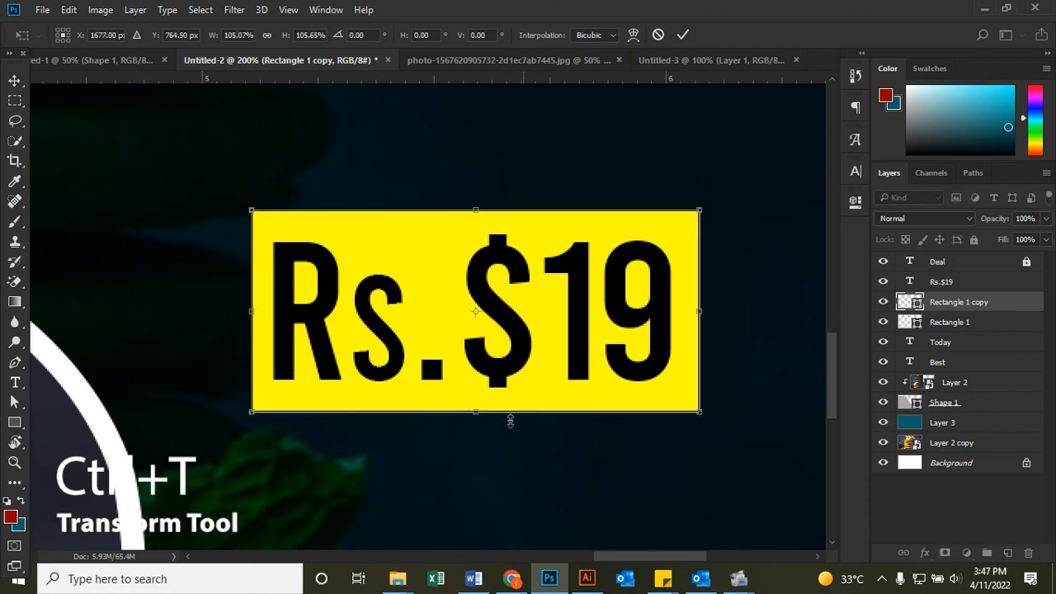
{"action": "left_click_drag", "start_coordinate": [475, 414], "coordinate": [476, 422]}
{"action": "key", "text": "Return"}
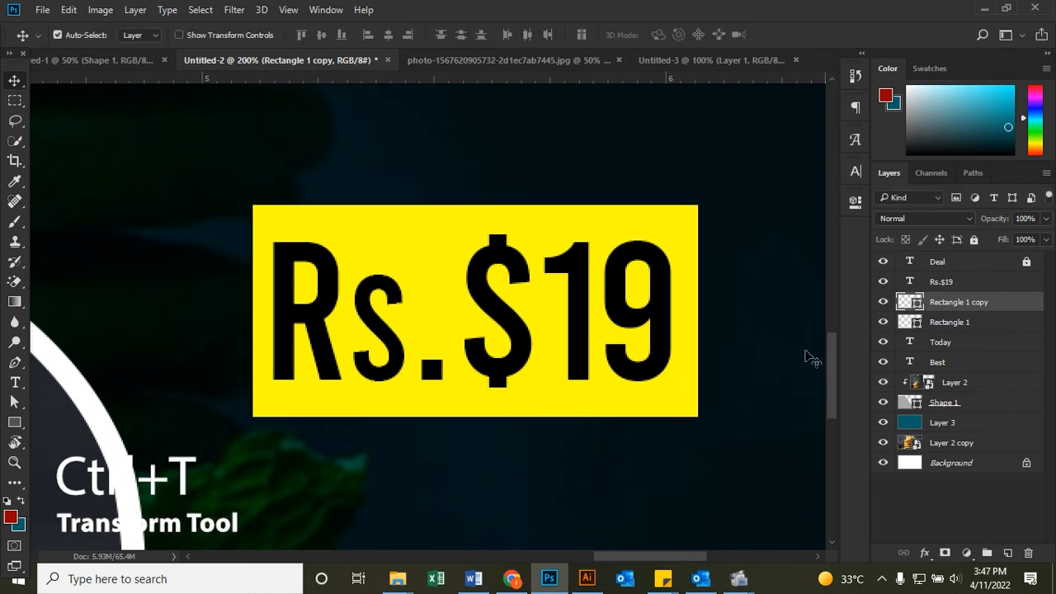
Step: Remove the fill of the enlarged rectangle copy and give it a yellow 1 px stroke
{"action": "key", "text": "a"}
{"action": "left_click", "coordinate": [259, 35]}
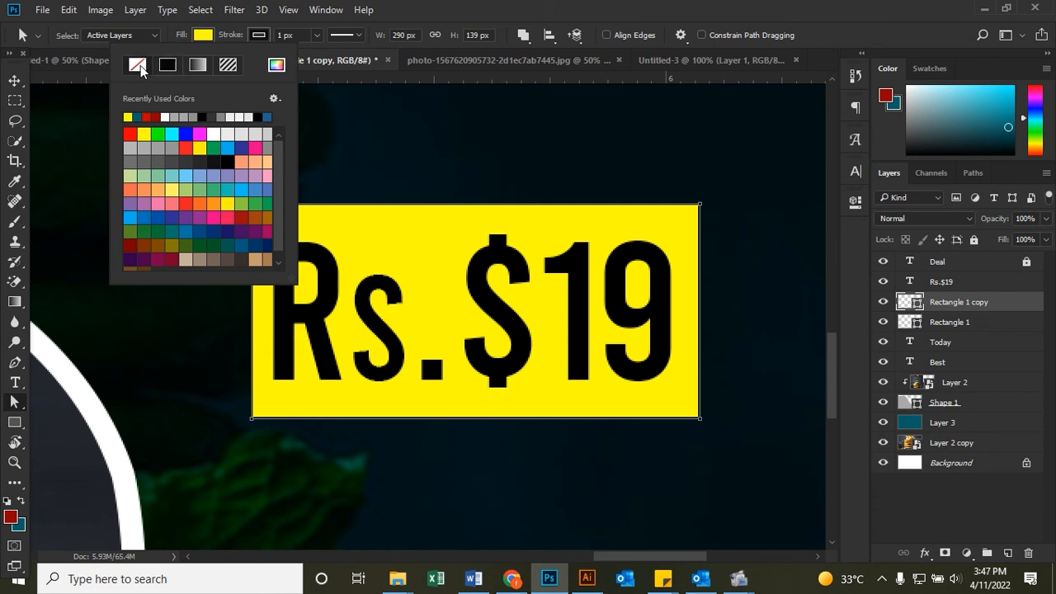
{"action": "left_click", "coordinate": [138, 66]}
{"action": "left_click", "coordinate": [258, 35]}
{"action": "left_click", "coordinate": [183, 116]}
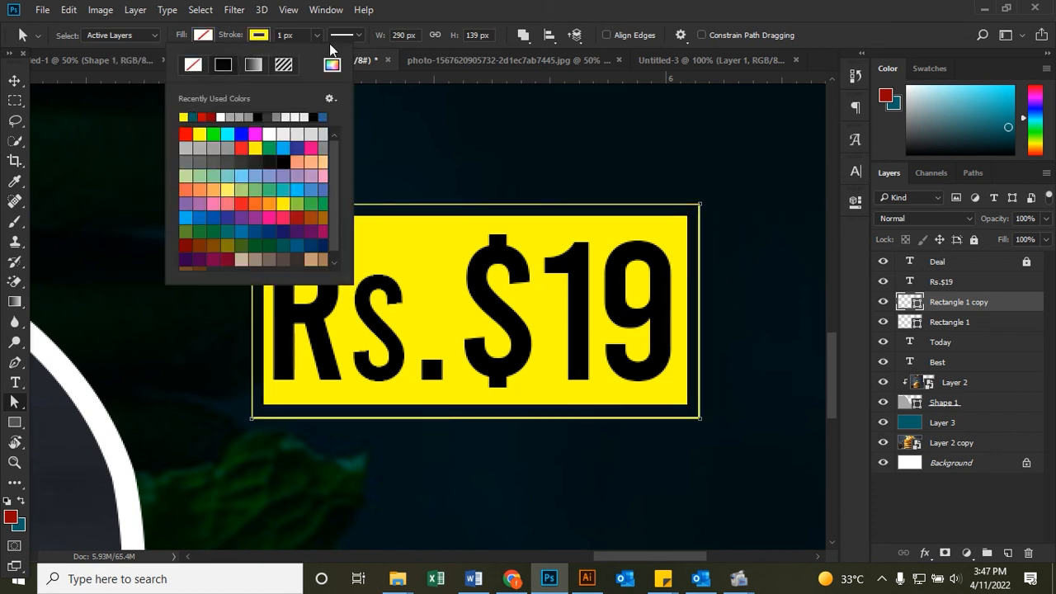
{"action": "left_click", "coordinate": [12, 83]}
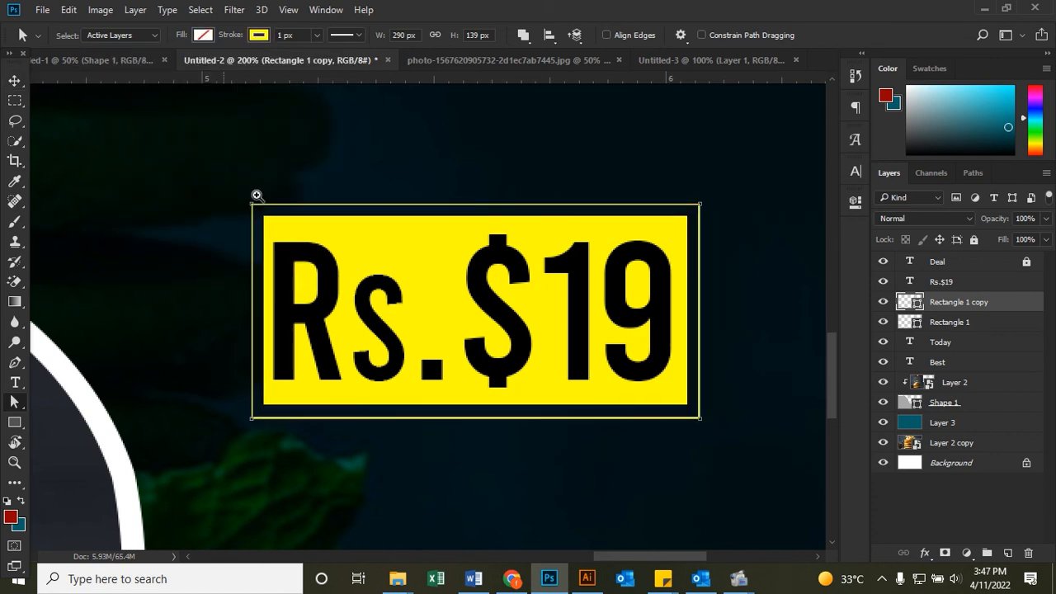
Step: Apply Levels to the clipped pancake photo in Layer 2 with input levels of 23, 0.93 and 242
{"action": "left_click", "coordinate": [391, 277], "text": "alt"}
{"action": "left_click", "coordinate": [392, 277], "text": "alt"}
{"action": "left_click", "coordinate": [391, 279], "text": "alt"}
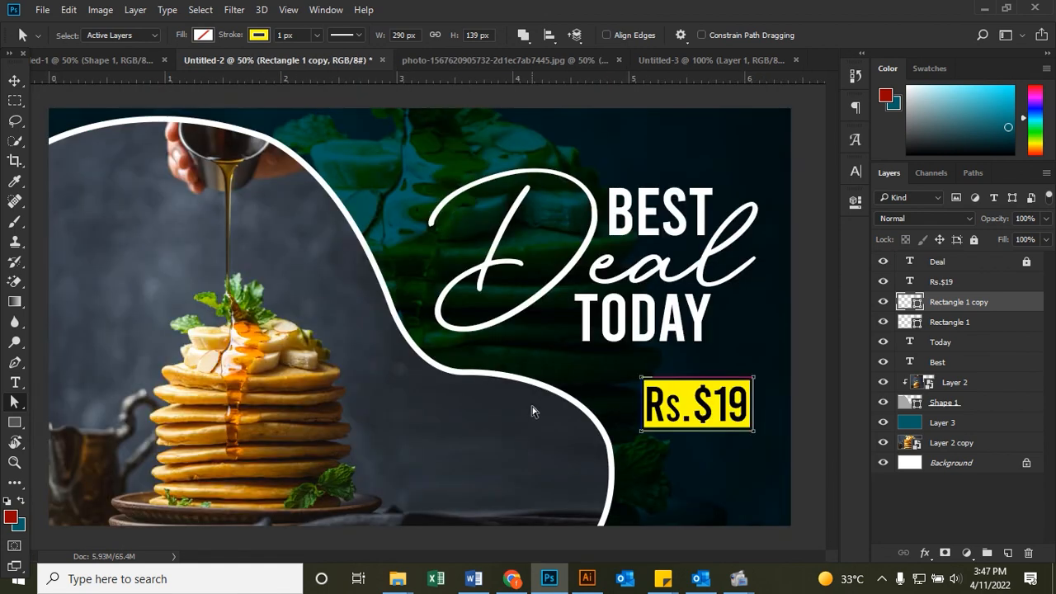
{"action": "key", "text": "v"}
{"action": "left_click", "coordinate": [954, 382]}
{"action": "key", "text": "ctrl+l"}
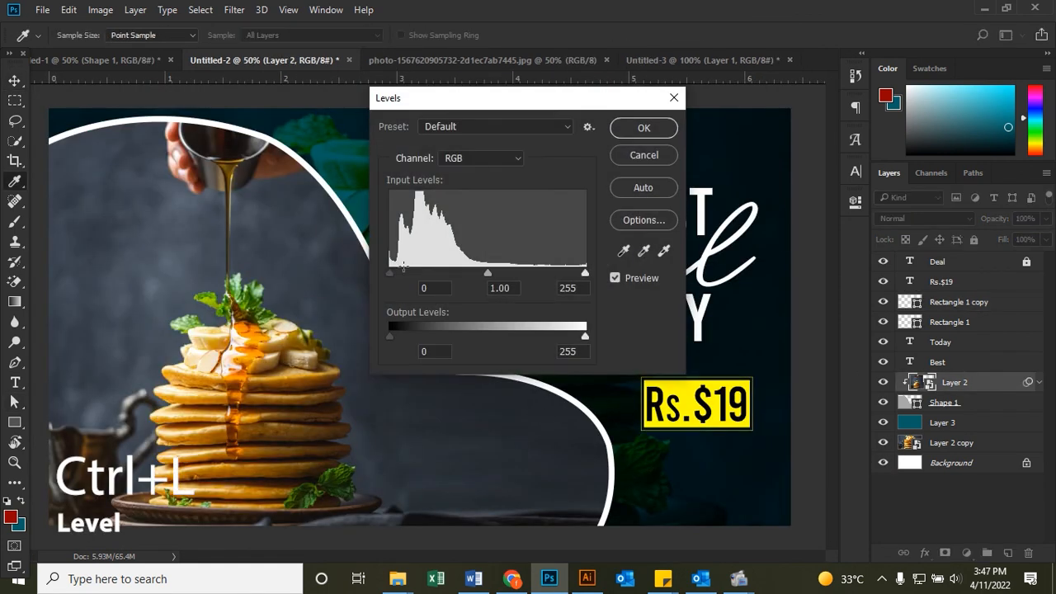
{"action": "left_click_drag", "start_coordinate": [391, 272], "coordinate": [408, 269]}
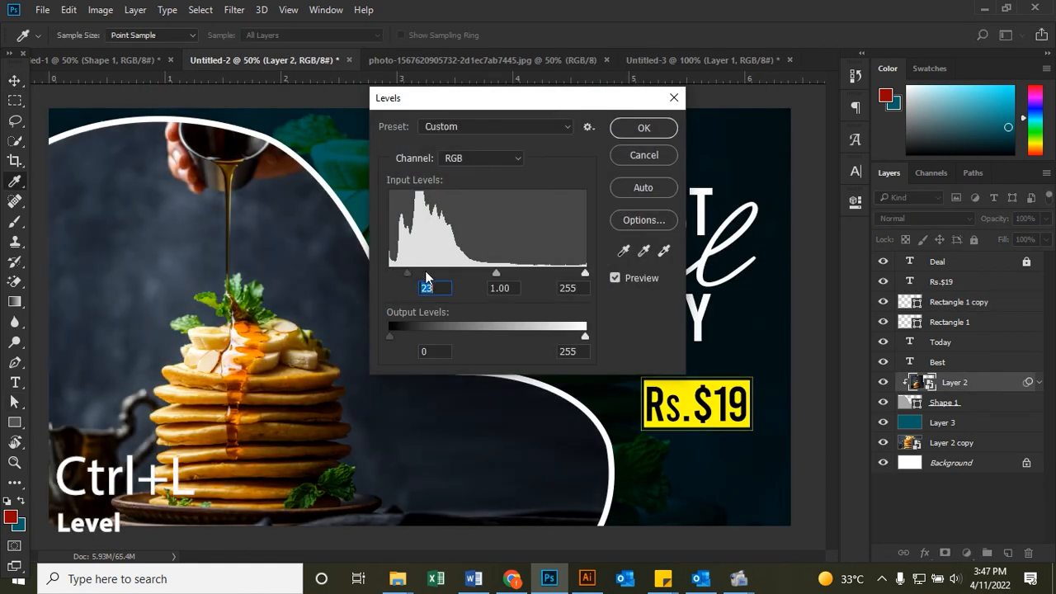
{"action": "left_click_drag", "start_coordinate": [497, 276], "coordinate": [503, 276]}
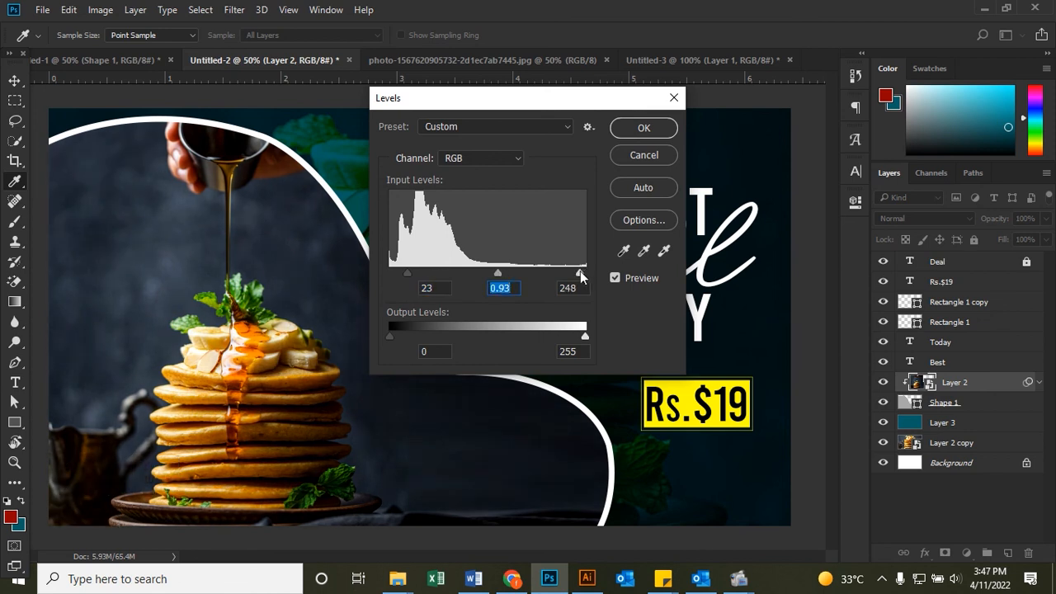
{"action": "left_click_drag", "start_coordinate": [580, 271], "coordinate": [575, 273]}
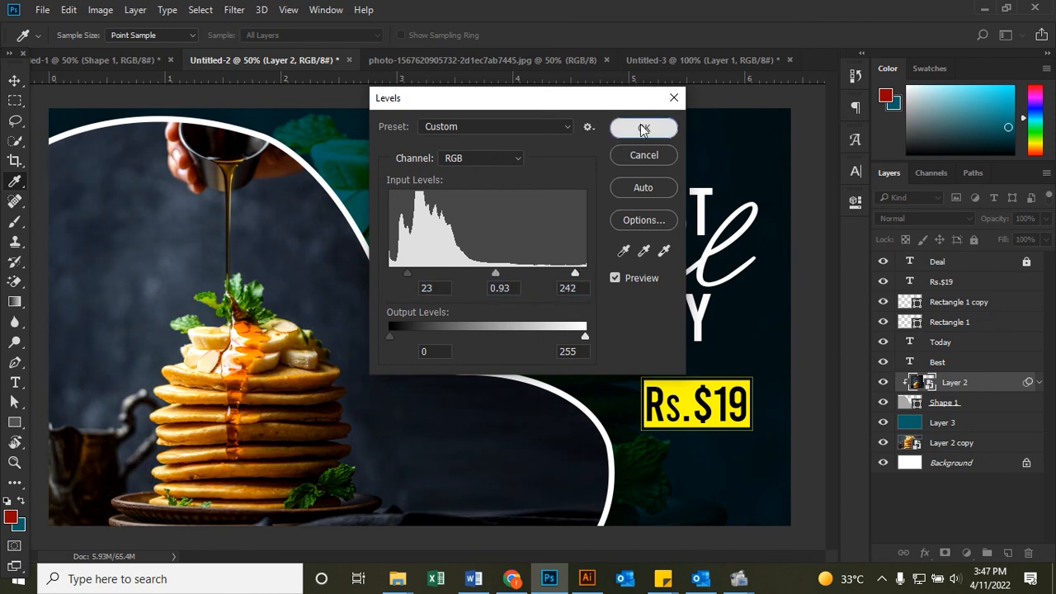
{"action": "left_click", "coordinate": [643, 129]}
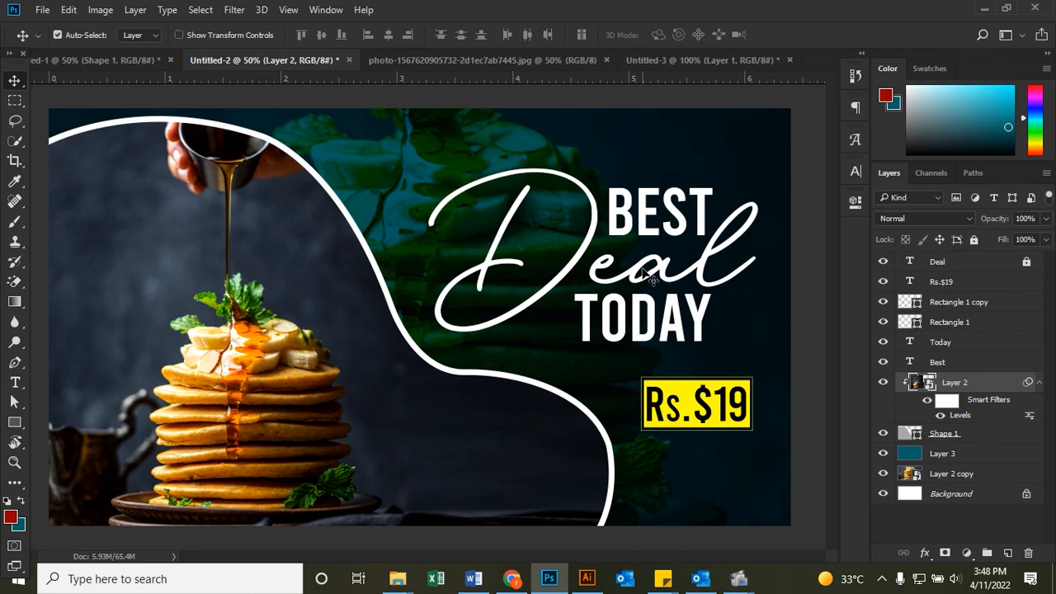